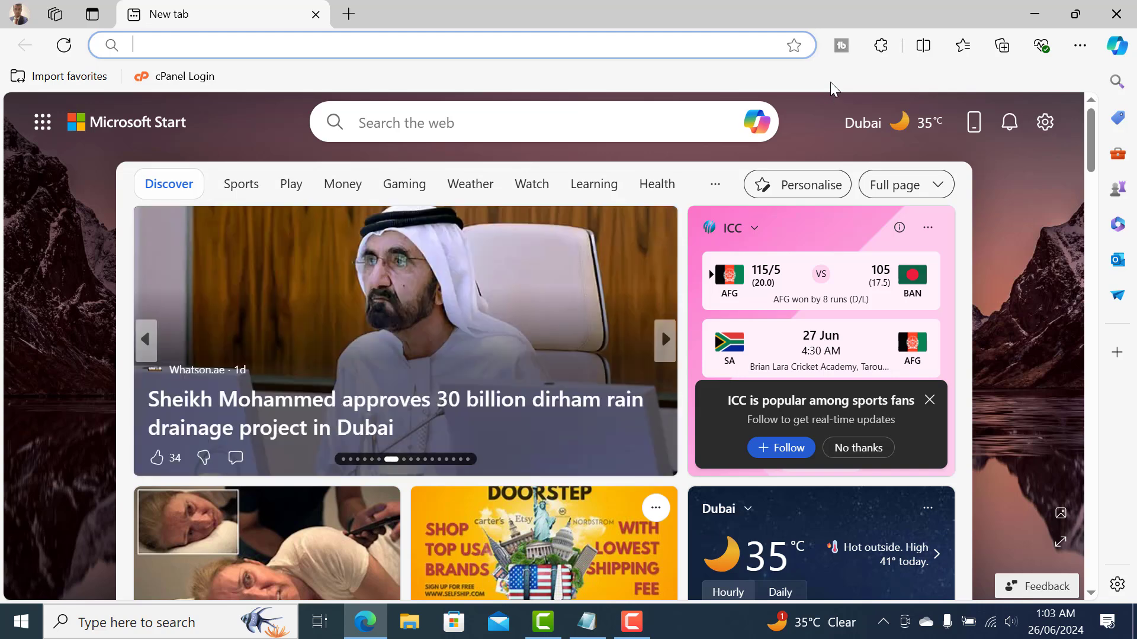
# Step: Load the tipswithalam.com homepage from the 'tip' address-bar suggestion and scroll through it
pyautogui.write('tip')
pyautogui.press('Right')
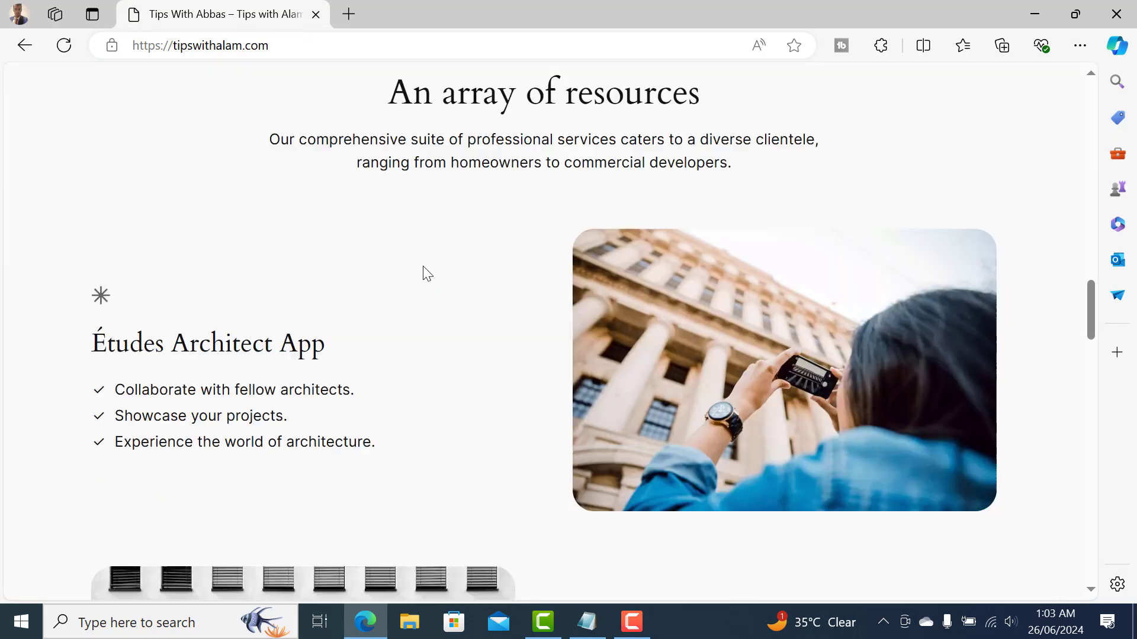
pyautogui.scroll(-5, 423, 273)
pyautogui.scroll(12, 584, 296)
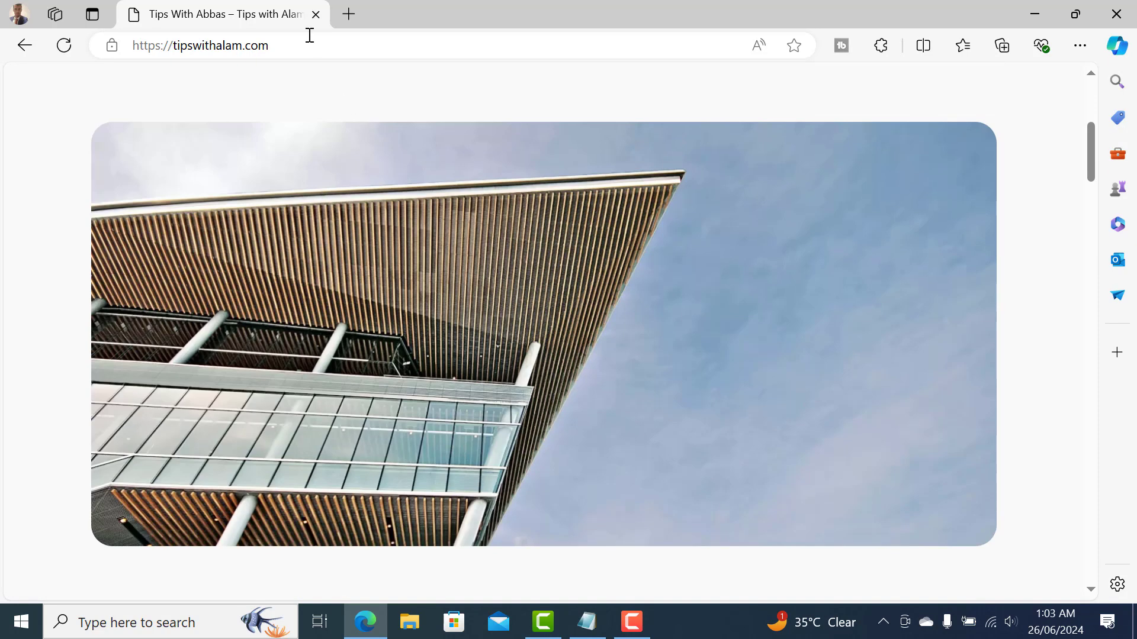
# Step: Go to the site's wp-admin address and sign in with the saved credentials
pyautogui.click(310, 36)
pyautogui.click(309, 36)
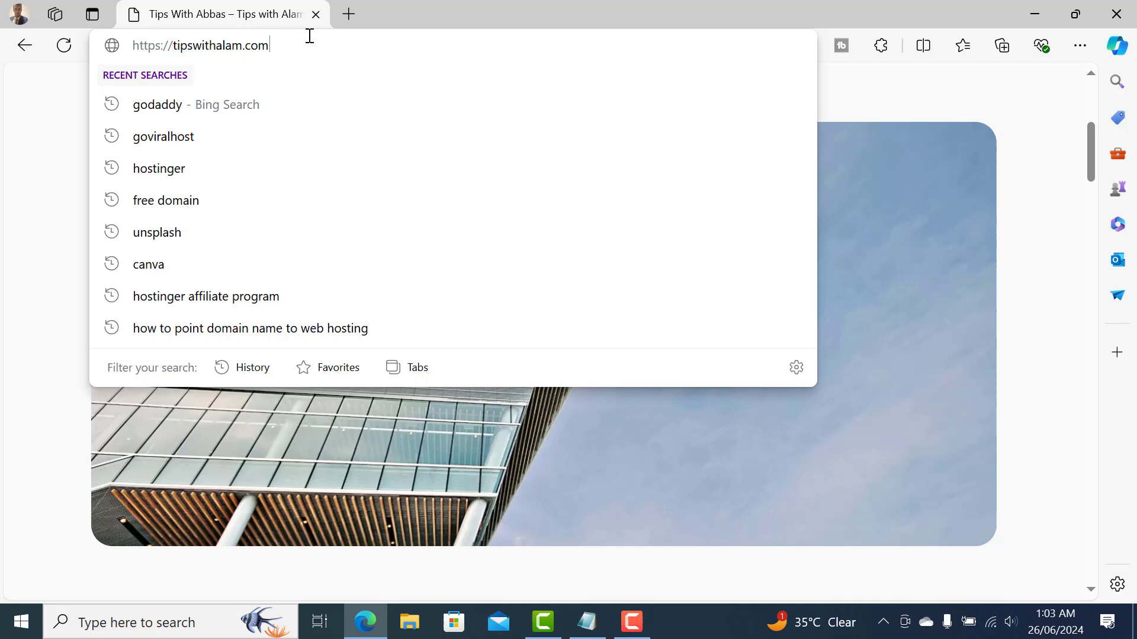
pyautogui.write('wp')
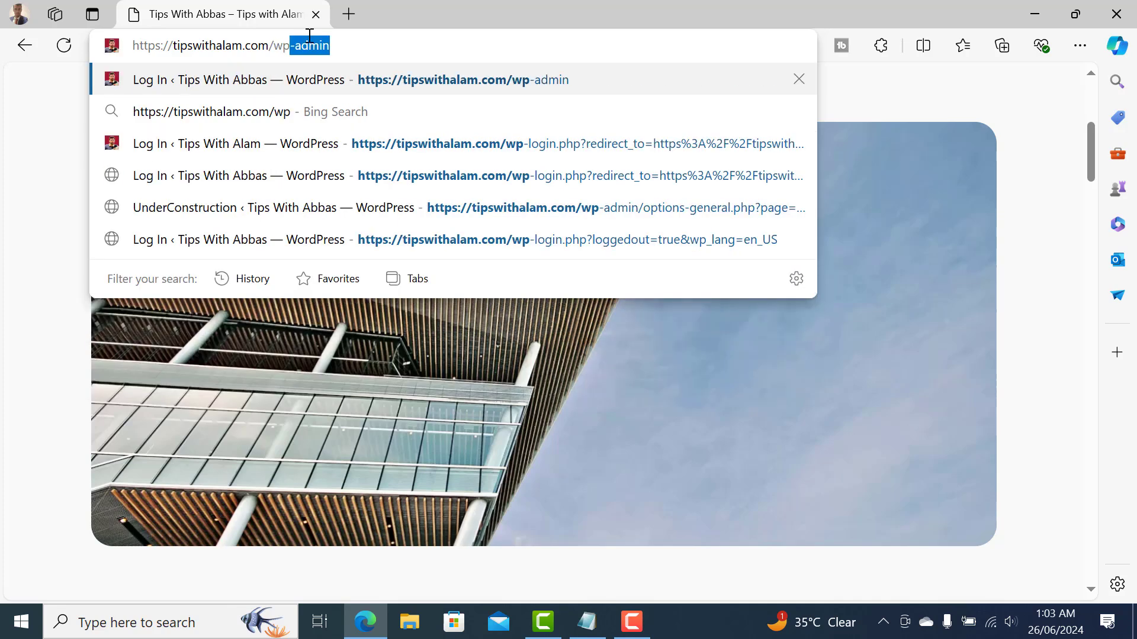
pyautogui.press('Return')
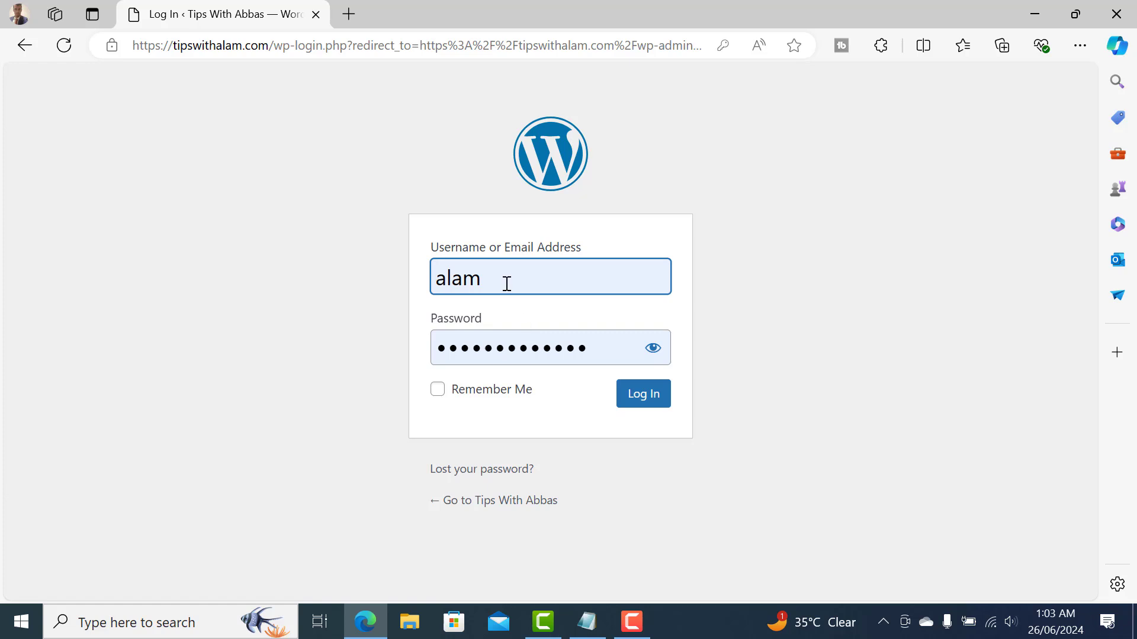
pyautogui.click(507, 284)
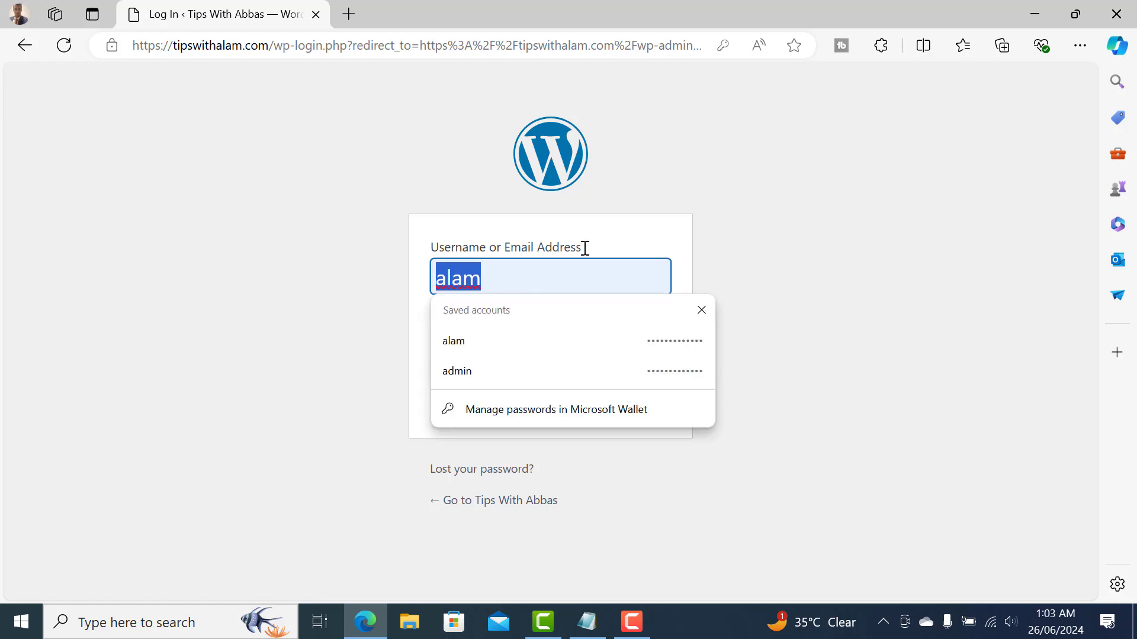
pyautogui.click(653, 394)
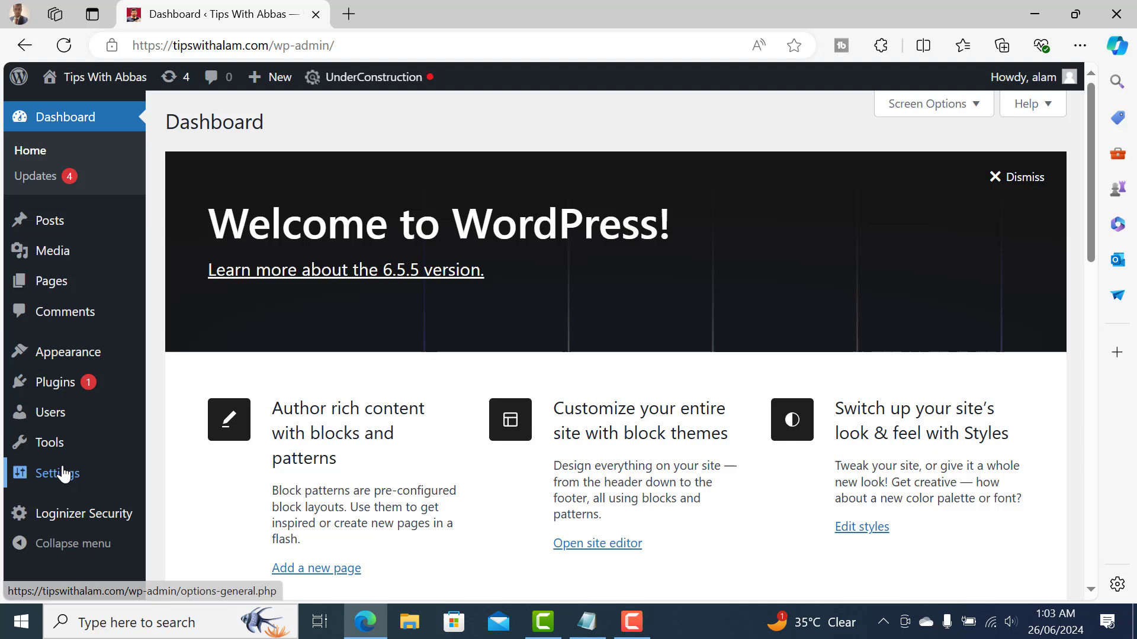
# Step: Open Tools > Site Health and highlight the seven recommended improvements
pyautogui.moveTo(52, 453)
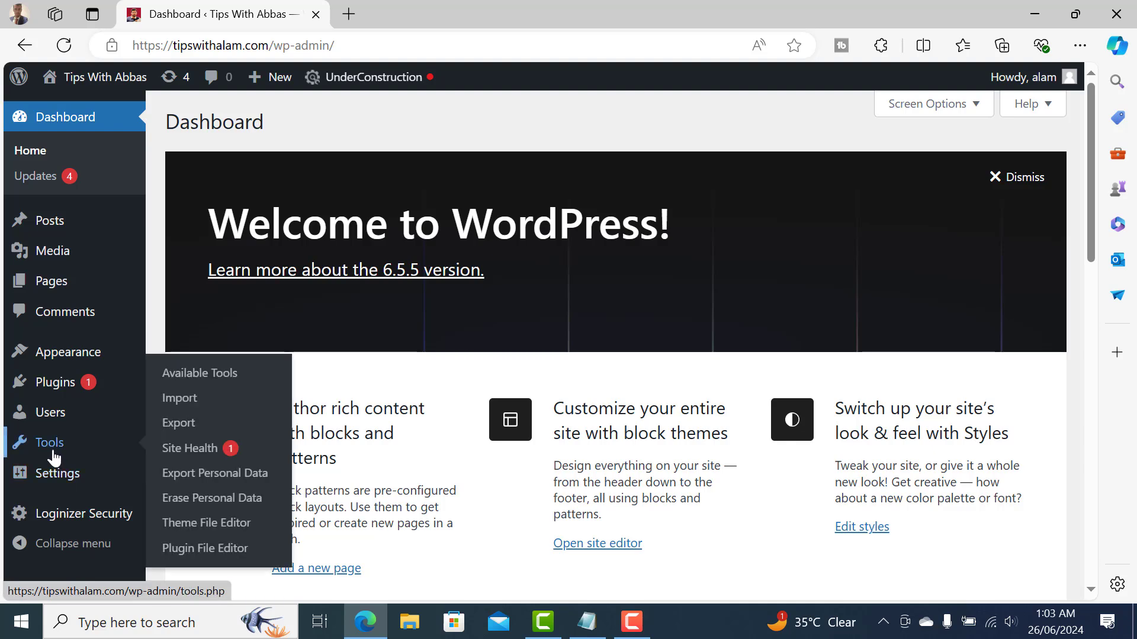
pyautogui.click(198, 453)
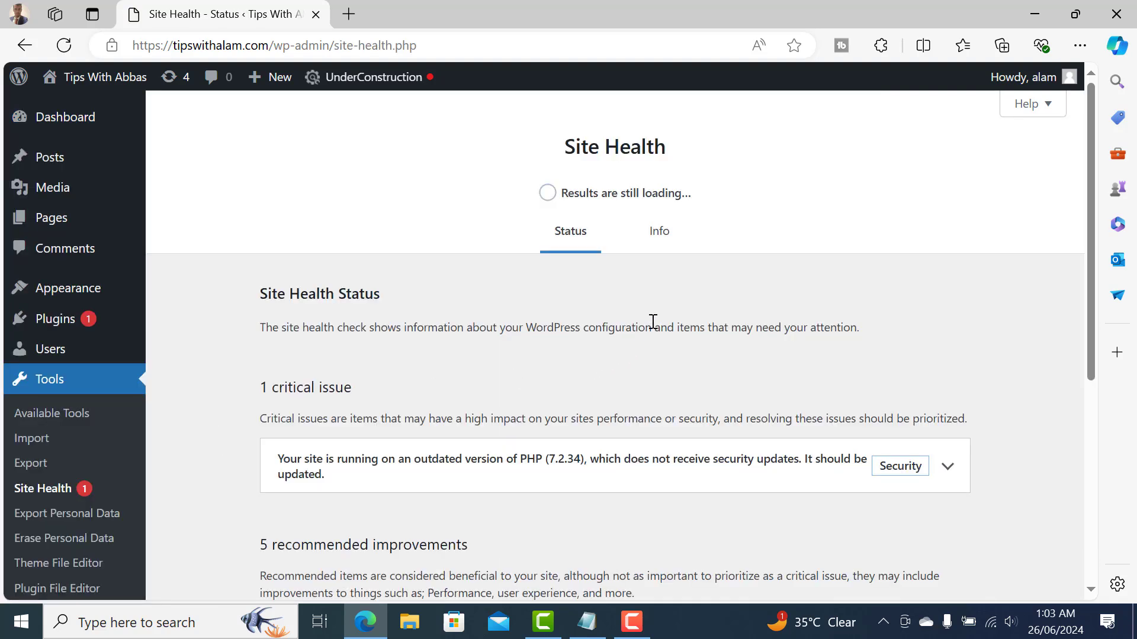
pyautogui.scroll(-3, 652, 323)
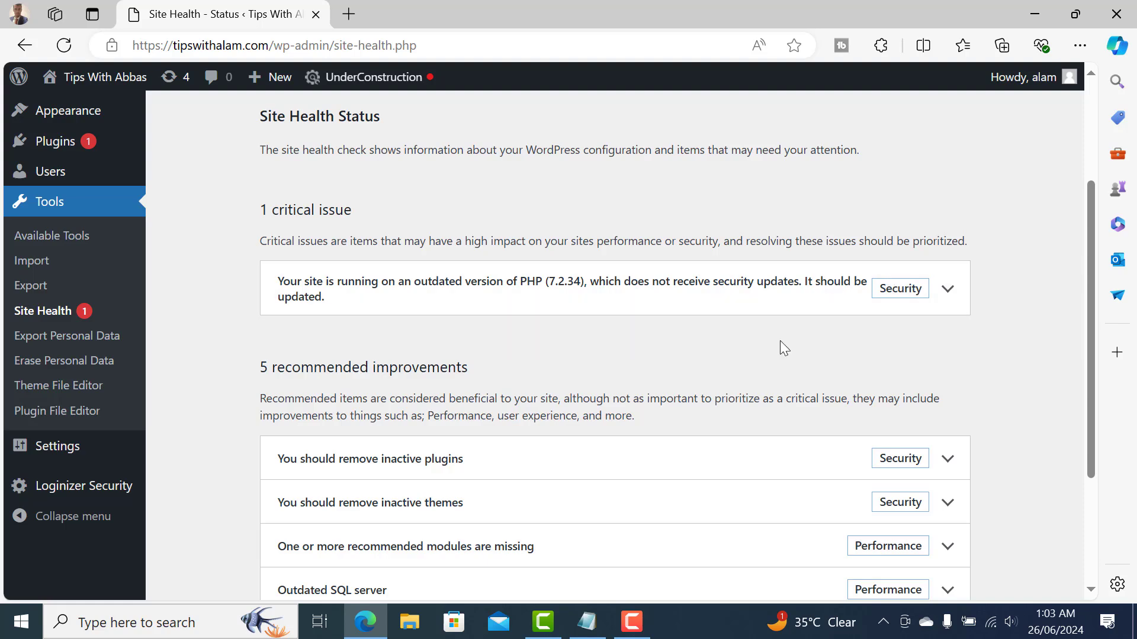
pyautogui.scroll(-3, 780, 340)
pyautogui.moveTo(254, 212); pyautogui.dragTo(985, 446)
pyautogui.click(1025, 326)
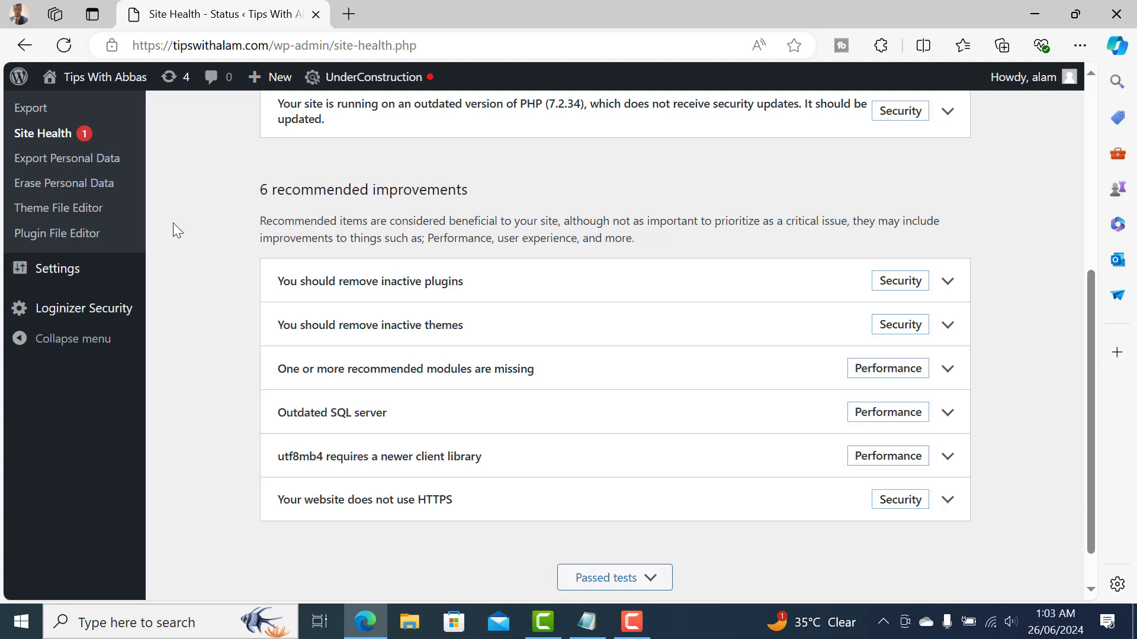
# Step: Highlight the critical issue about outdated PHP 7.2.34
pyautogui.scroll(-3, 502, 260)
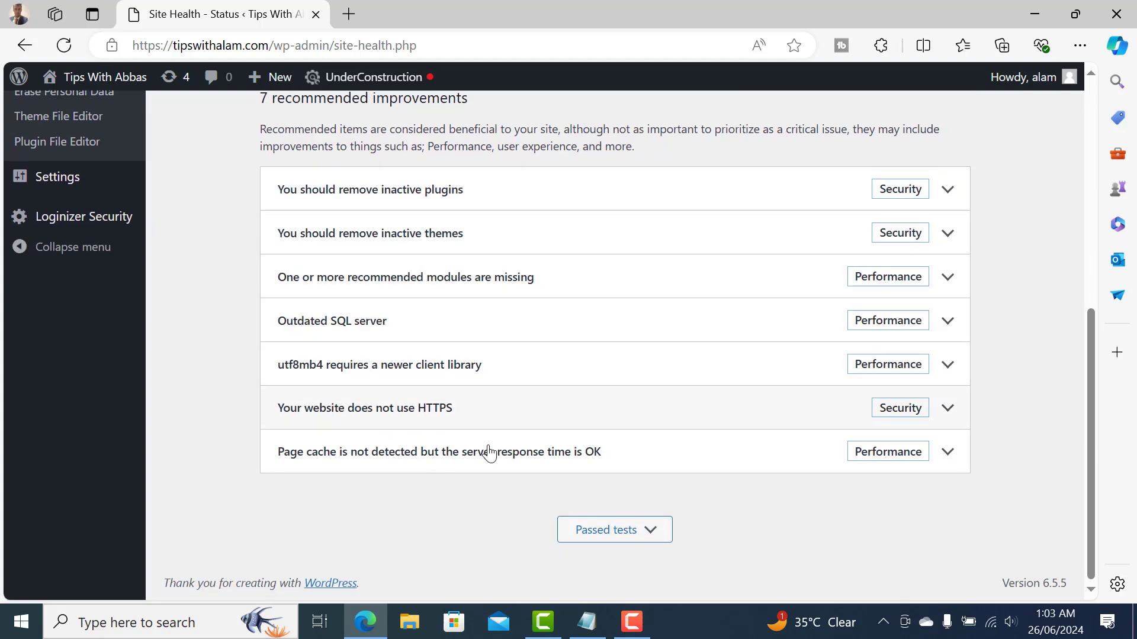
pyautogui.scroll(5, 525, 322)
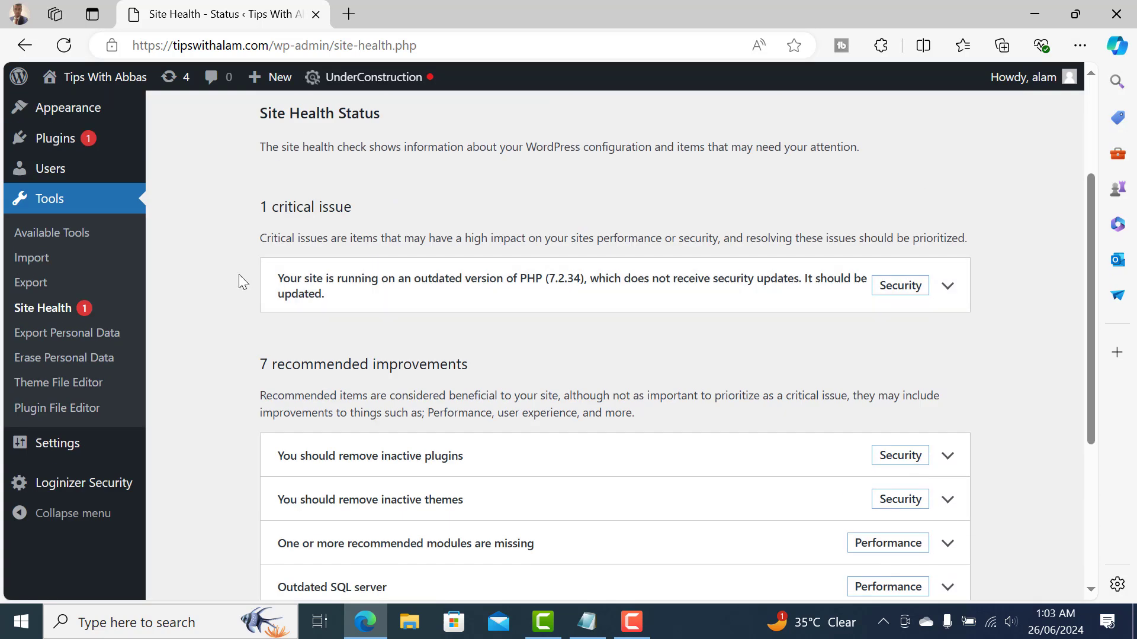
pyautogui.moveTo(240, 275); pyautogui.dragTo(699, 332)
pyautogui.click(700, 335)
pyautogui.scroll(-5, 665, 320)
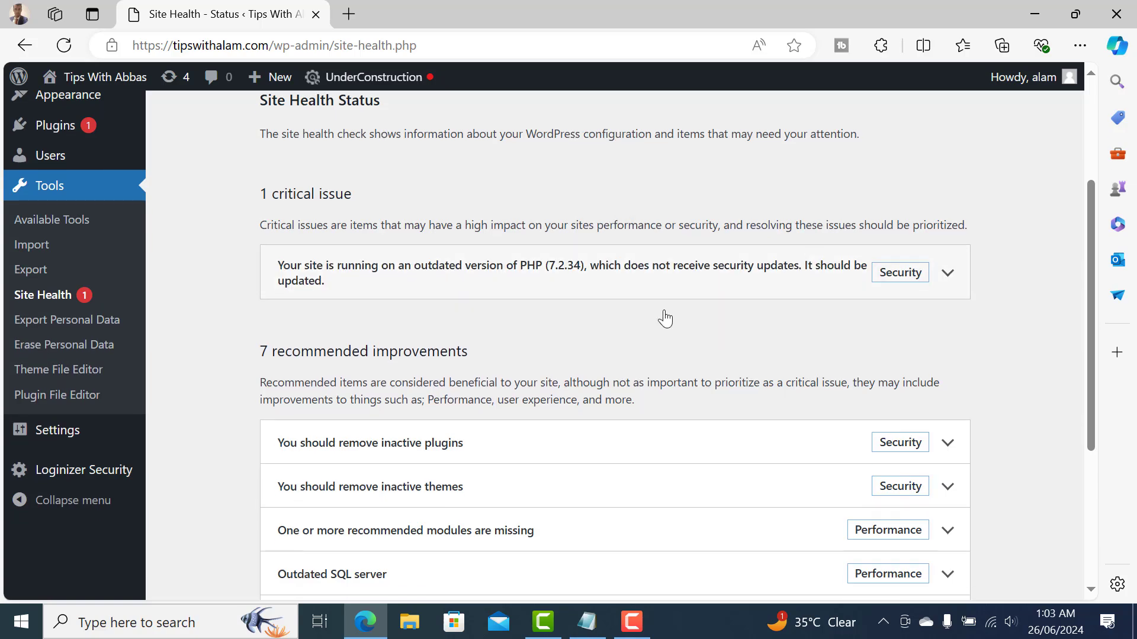
# Step: Load securityheaders.com in a new browser tab
pyautogui.click(348, 14)
pyautogui.write('secu')
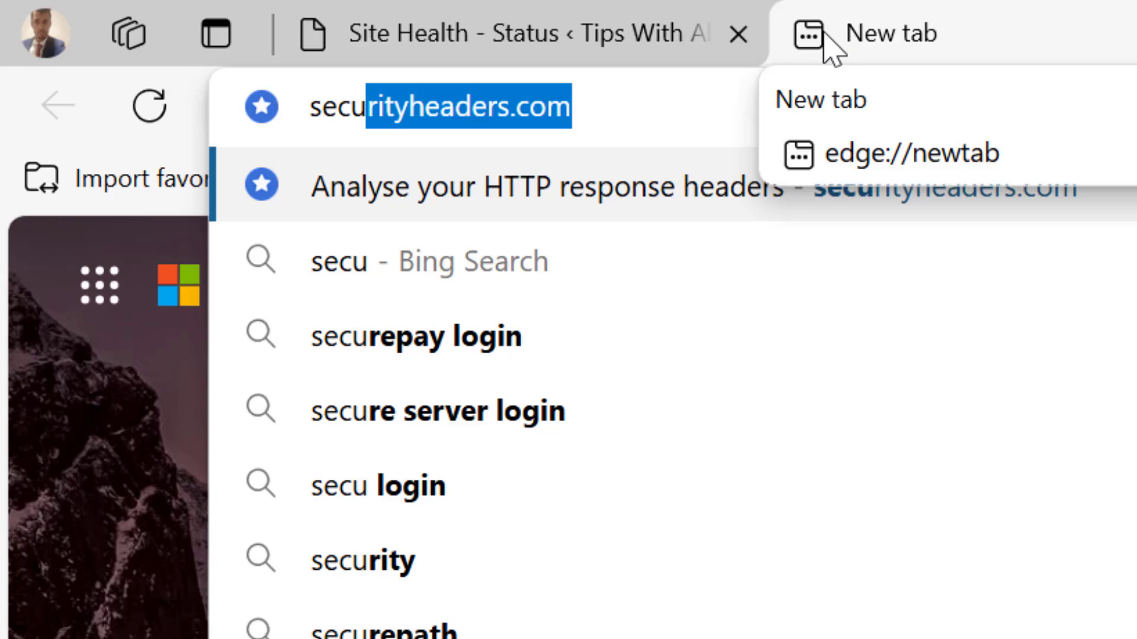
pyautogui.press('End')
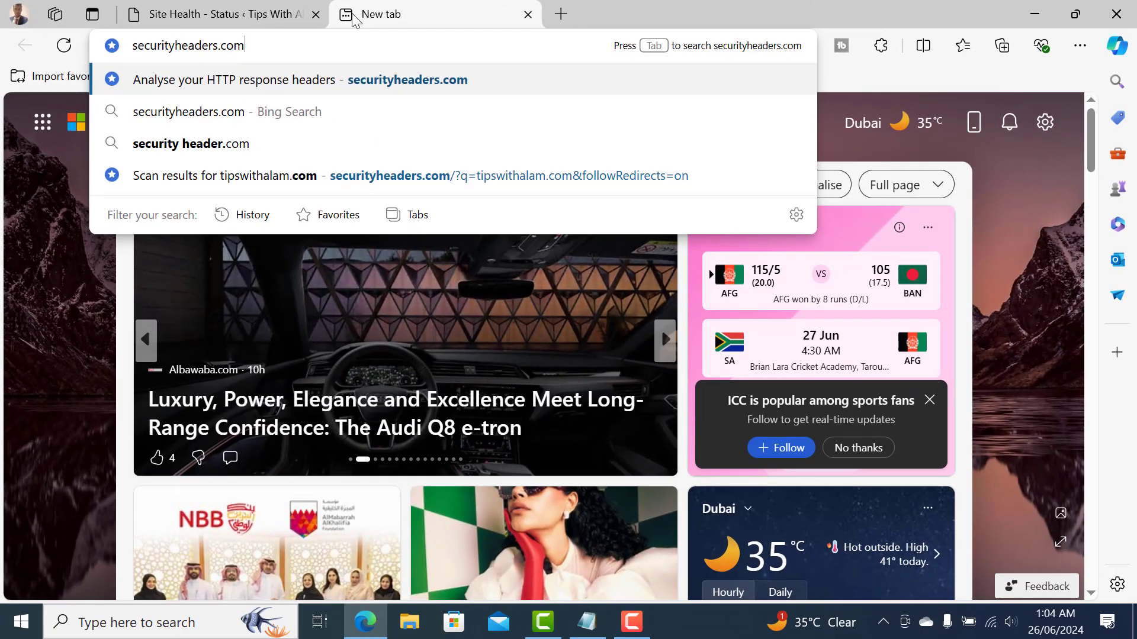
pyautogui.press('Return')
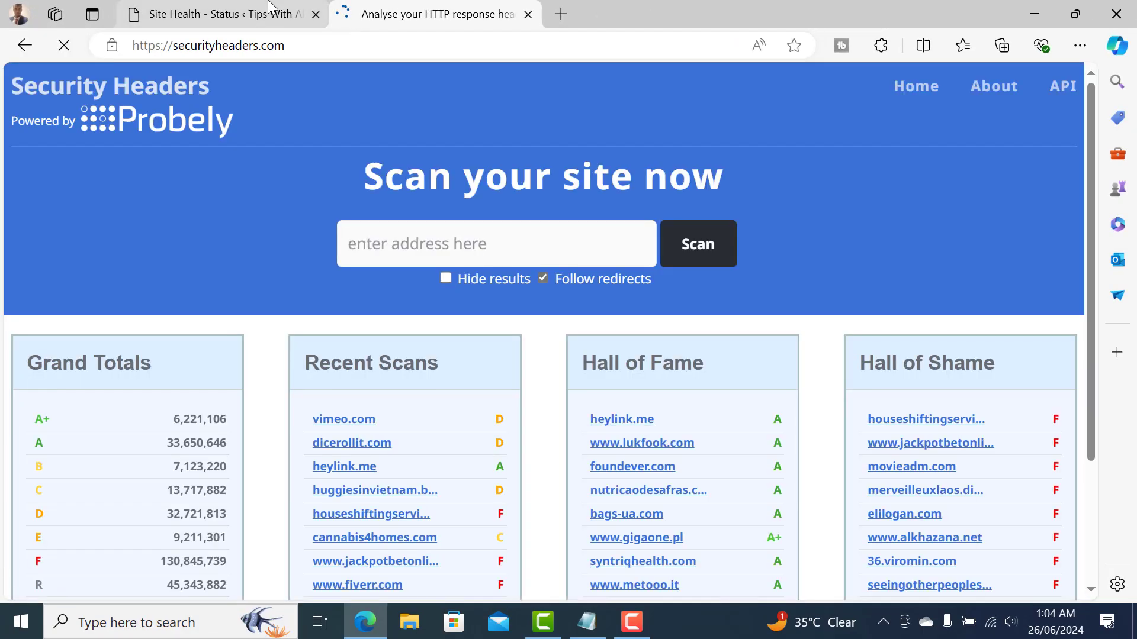
pyautogui.click(268, 6)
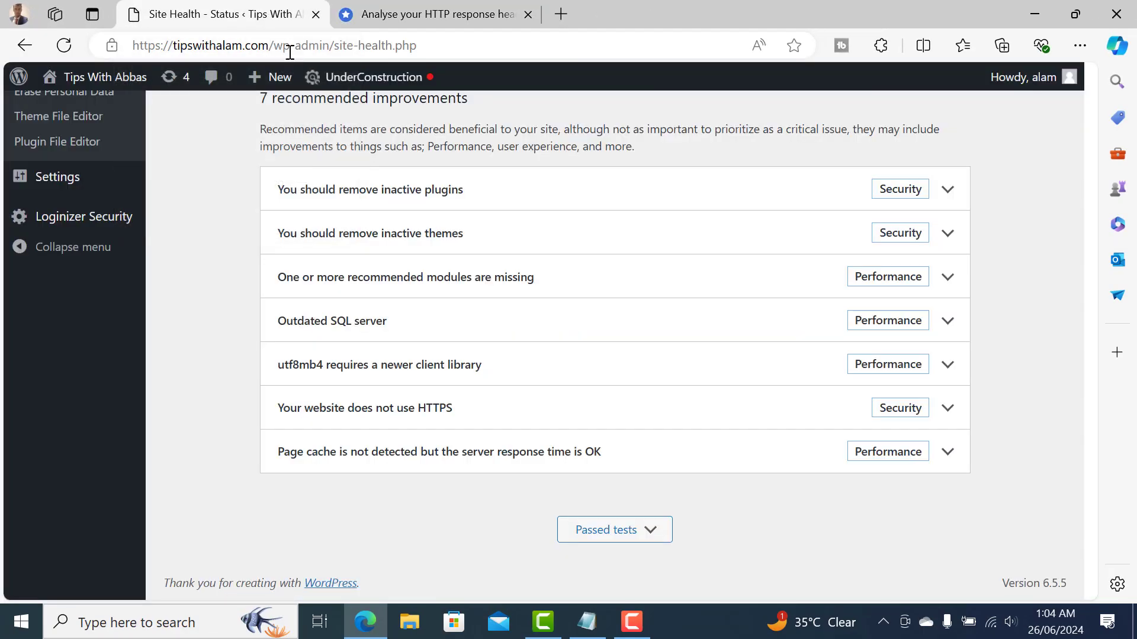
pyautogui.moveTo(270, 46); pyautogui.dragTo(130, 46)
pyautogui.hotkey('ctrl', 'c')
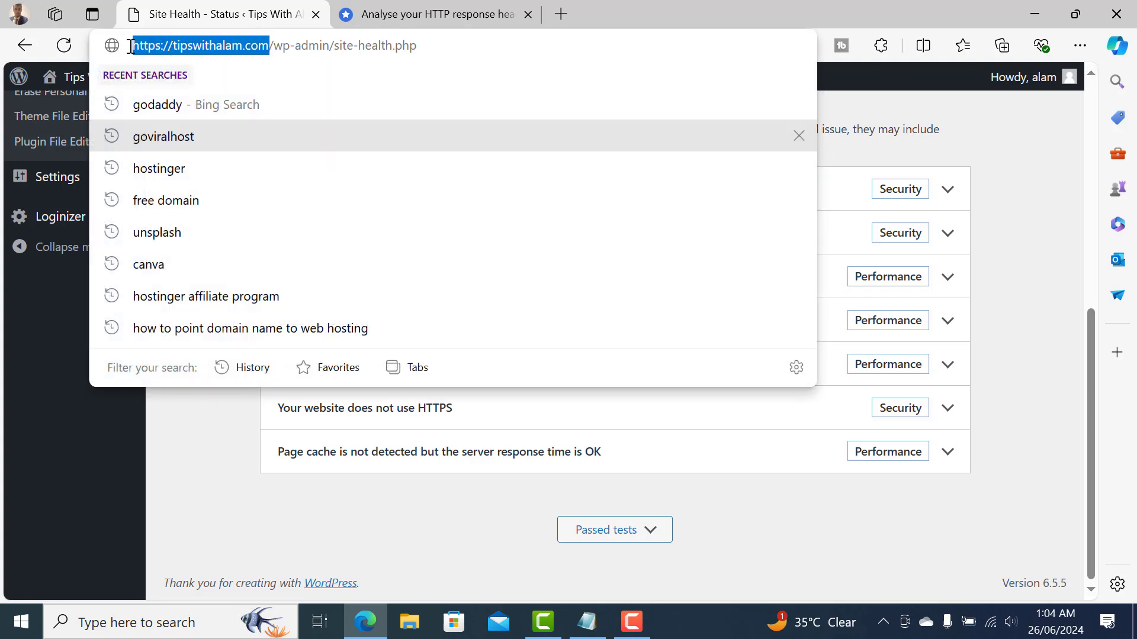
pyautogui.click(468, 12)
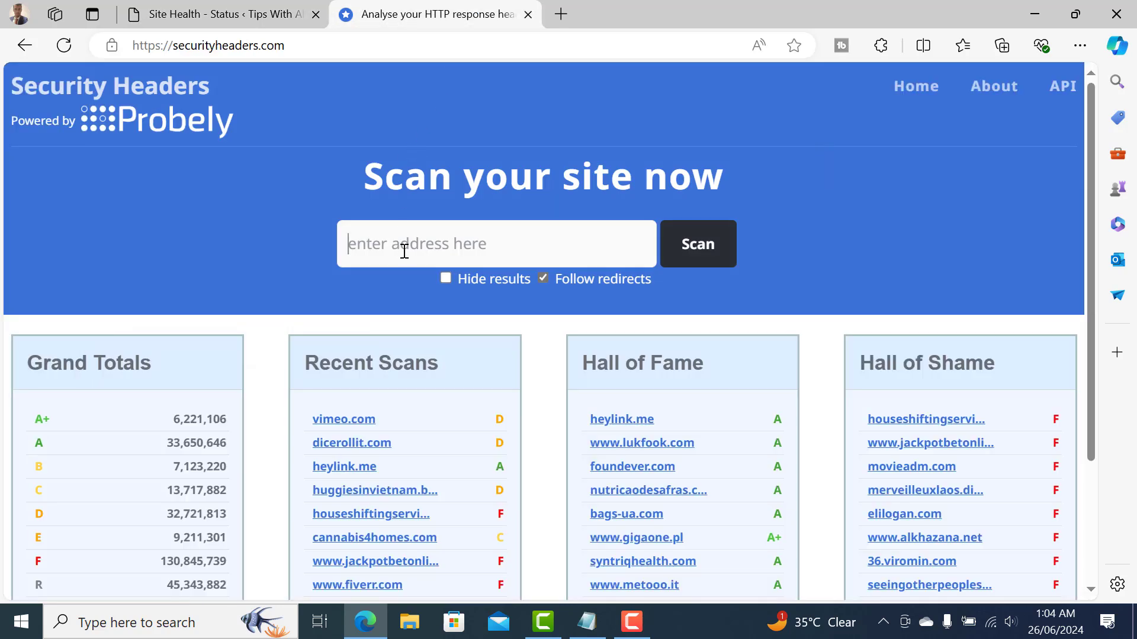
pyautogui.hotkey('ctrl', 'v')
pyautogui.click(717, 245)
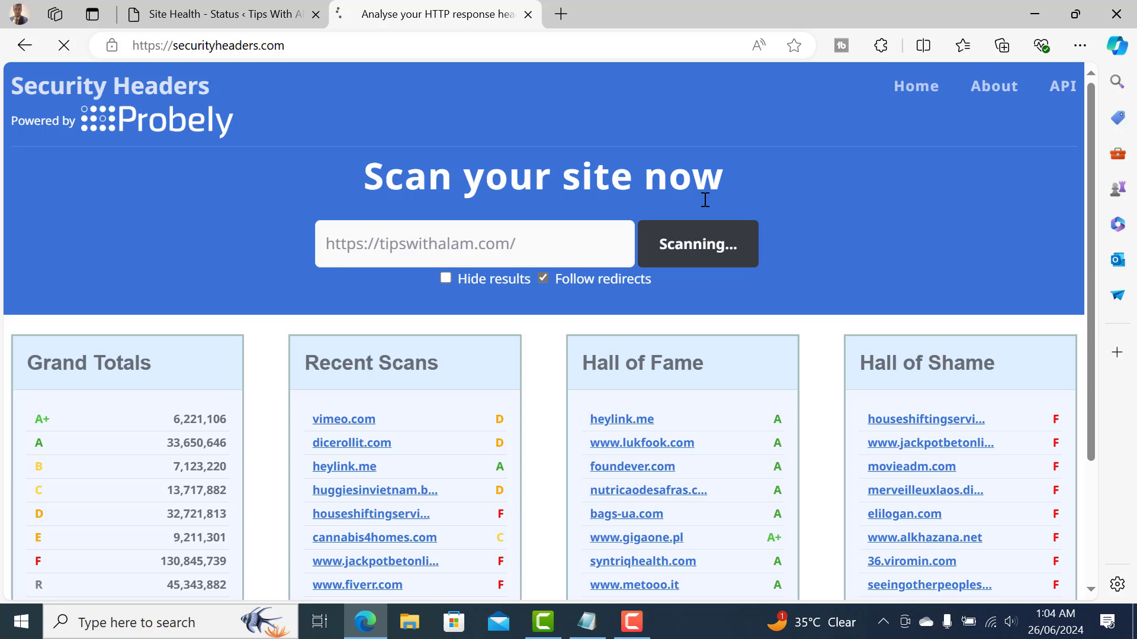
# Step: Review the F-grade report, highlighting the names of the six missing security headers
pyautogui.scroll(-3, 702, 177)
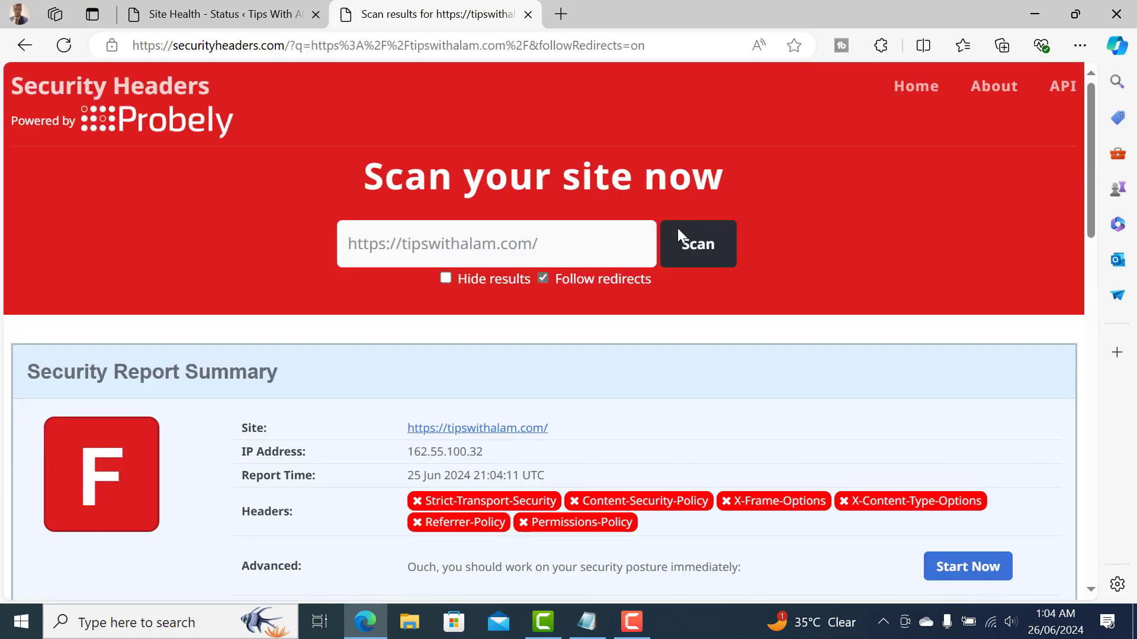
pyautogui.scroll(-3, 26, 235)
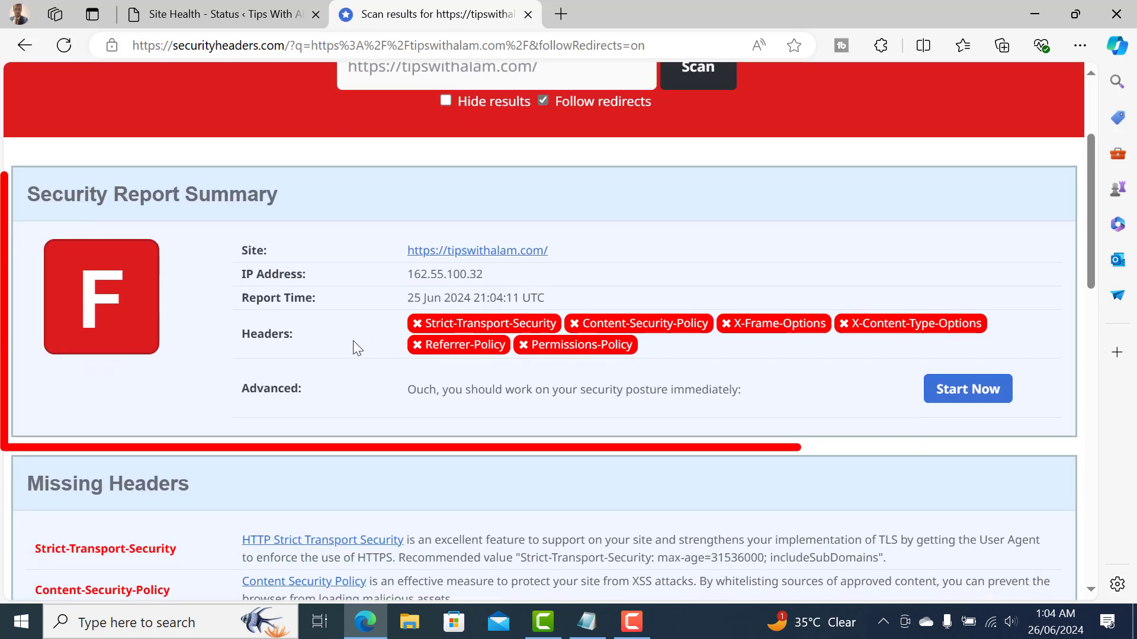
pyautogui.moveTo(330, 333)
pyautogui.mouseDown()
pyautogui.moveTo(559, 296)
pyautogui.moveTo(778, 342)
pyautogui.moveTo(735, 343)
pyautogui.mouseUp()
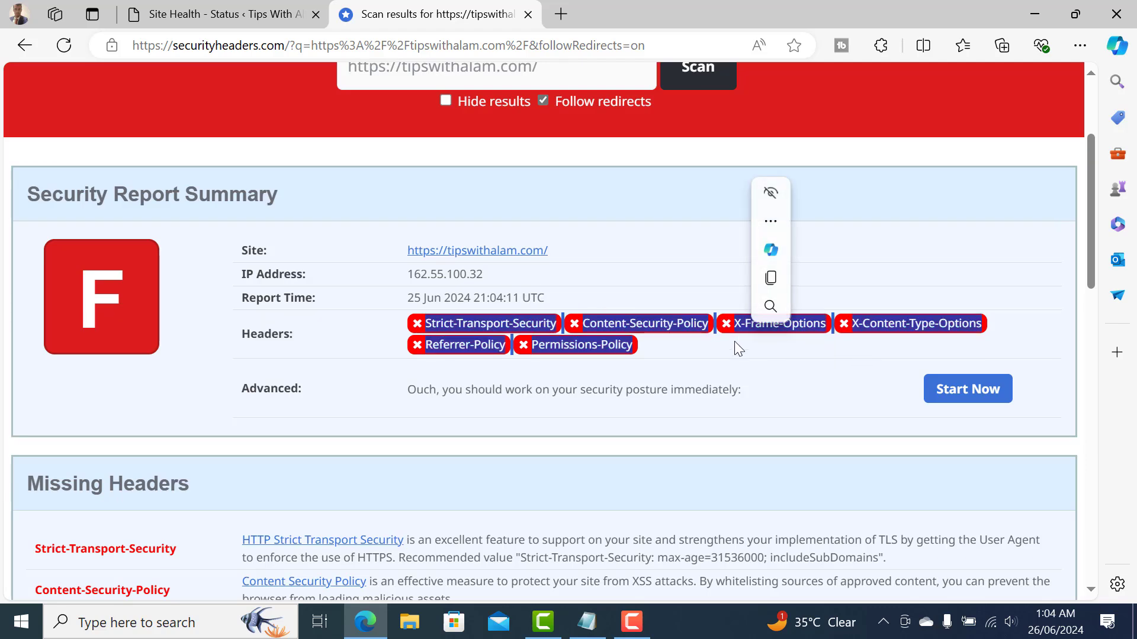
pyautogui.click(561, 15)
# Step: Log in from the cPanel Login page and scroll down to the Files section
pyautogui.click(188, 76)
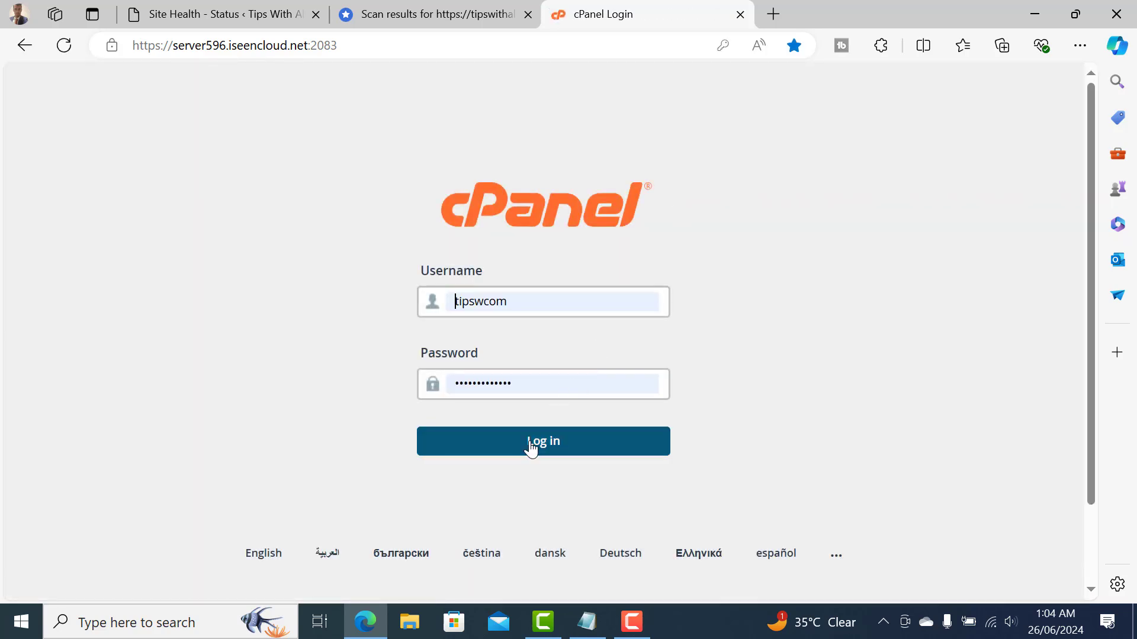
pyautogui.click(532, 442)
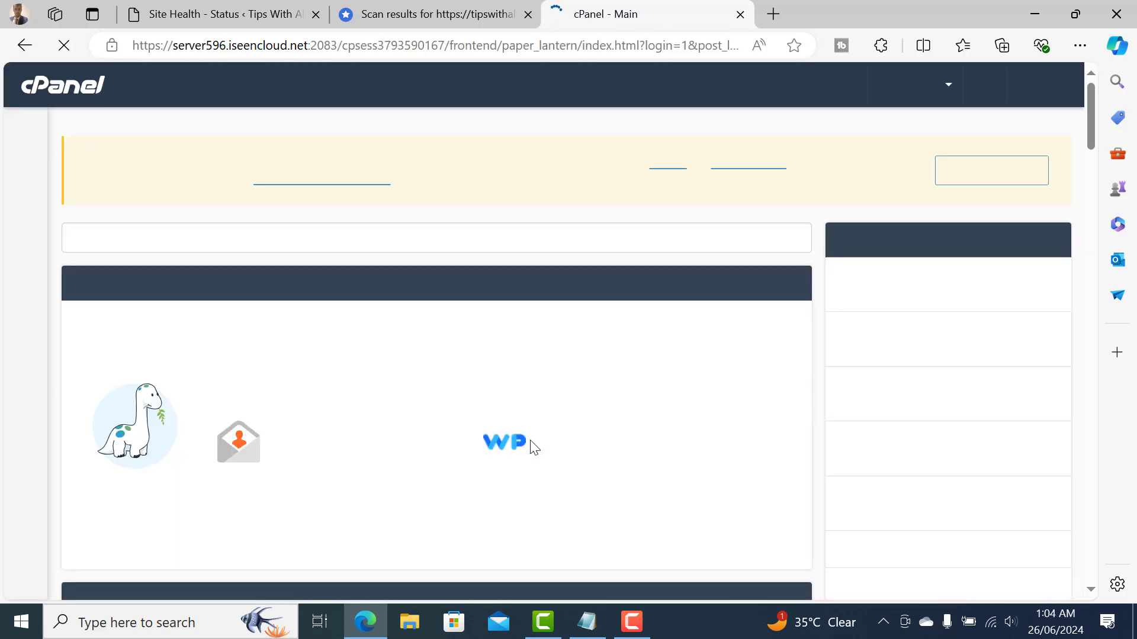
pyautogui.scroll(-3, 722, 284)
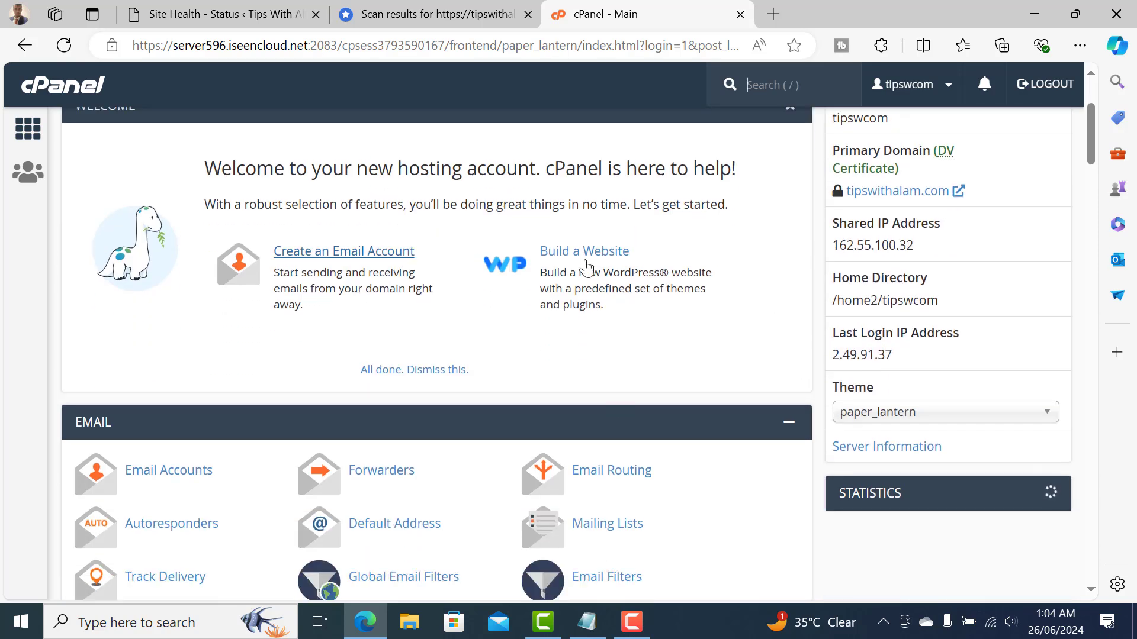
pyautogui.scroll(-3, 533, 296)
pyautogui.scroll(-3, 722, 331)
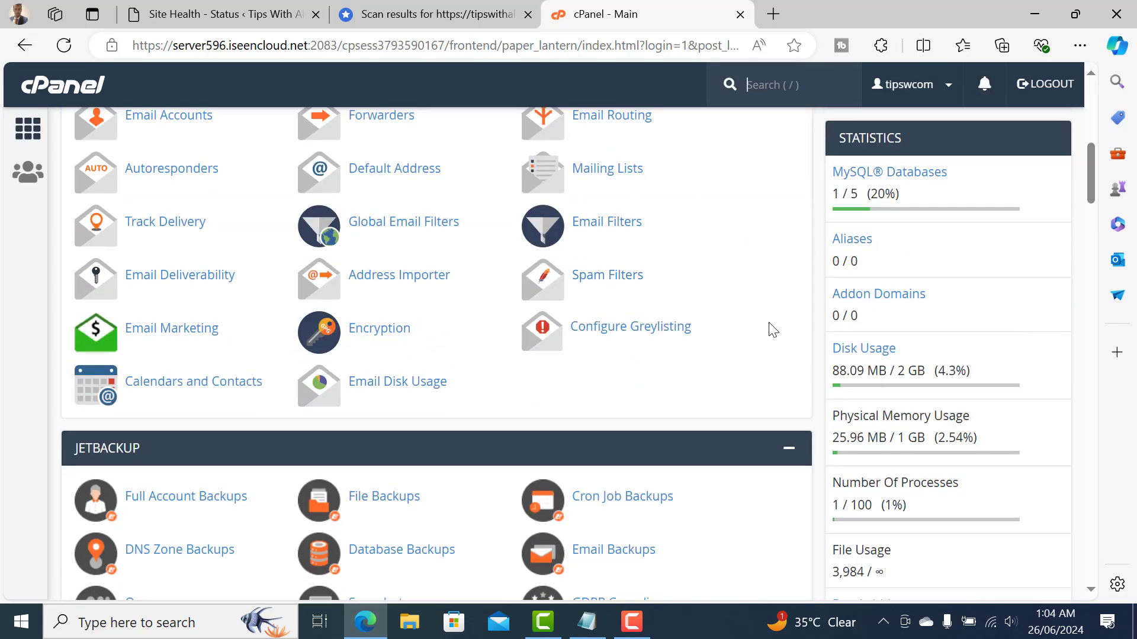
pyautogui.scroll(-10, 772, 329)
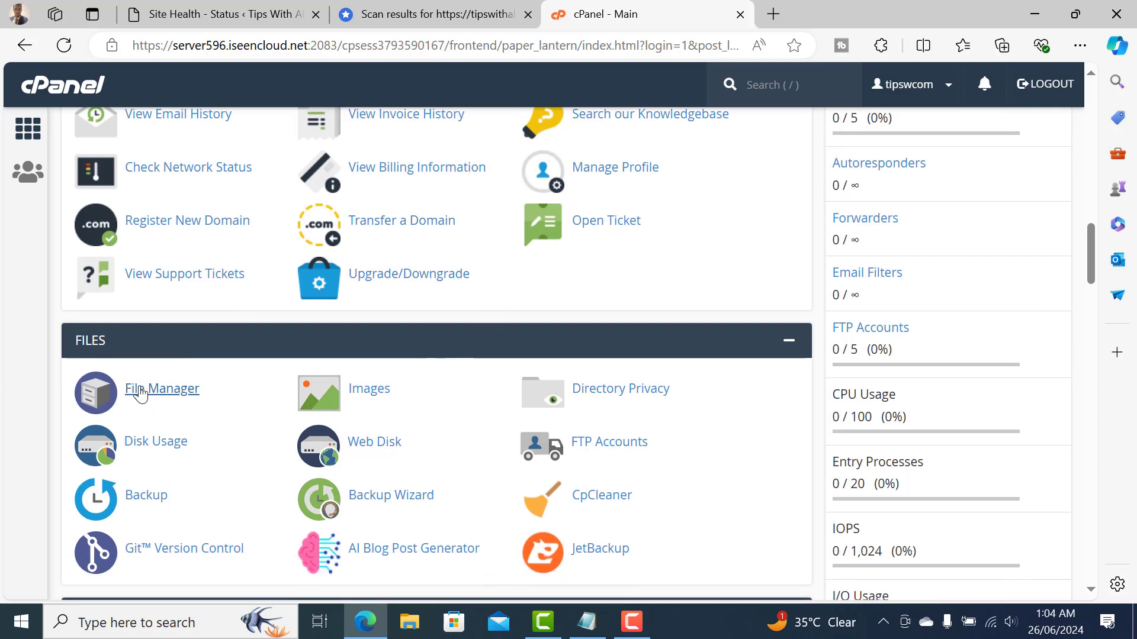
# Step: Open File Manager and enable Show Hidden Files (dotfiles) in its Settings
pyautogui.click(141, 392)
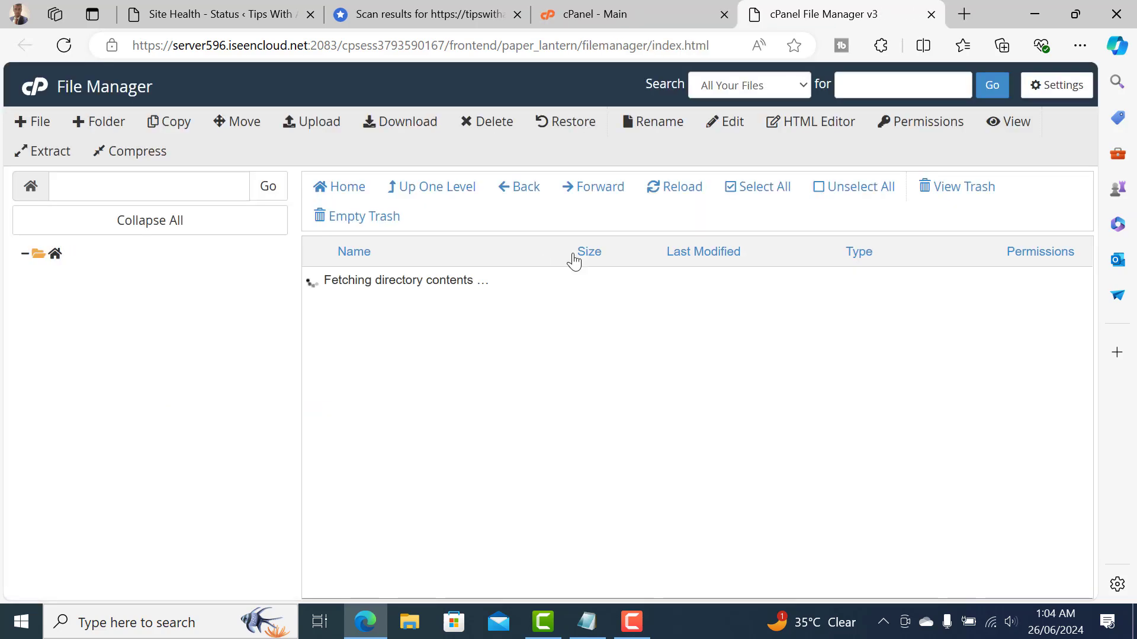
pyautogui.scroll(-2, 441, 331)
pyautogui.scroll(-5, 446, 335)
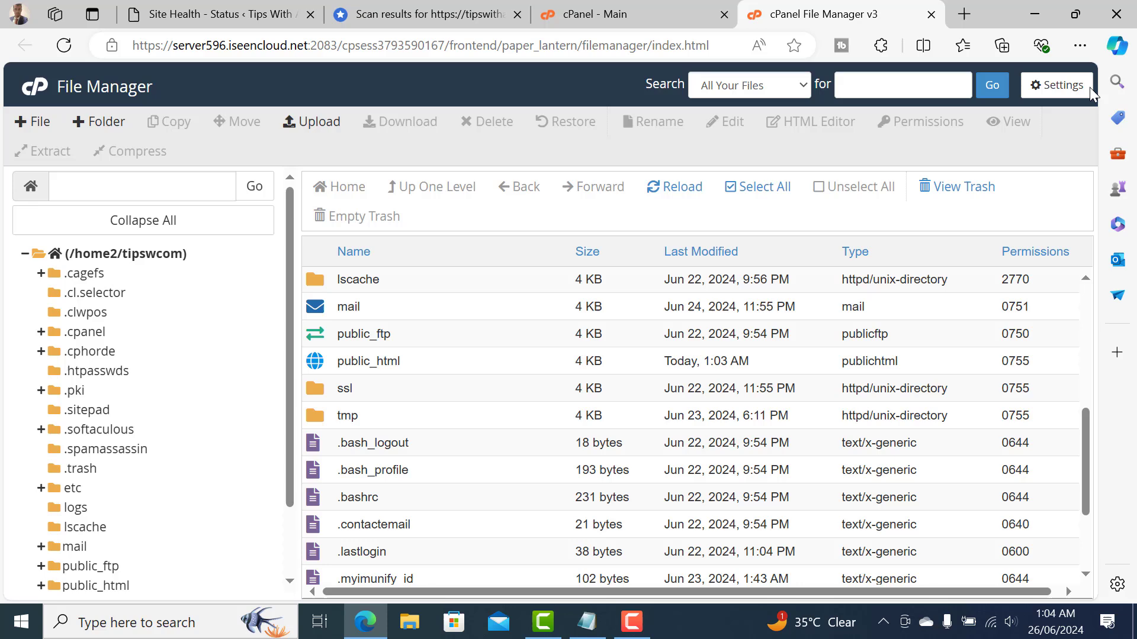
pyautogui.click(1055, 85)
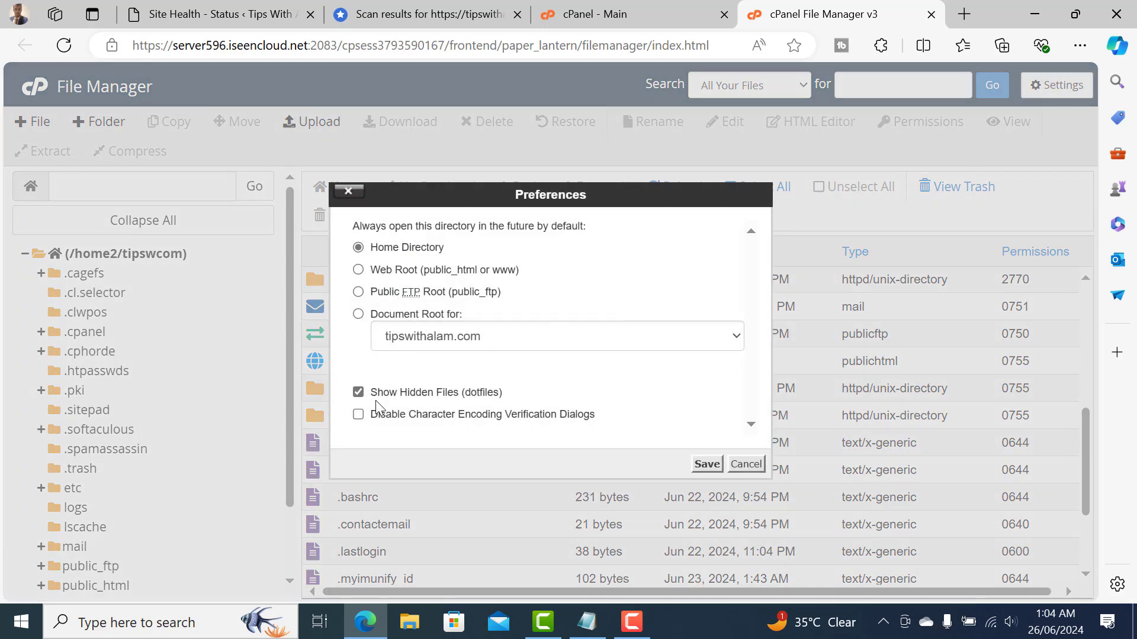
pyautogui.click(706, 464)
# Step: Open the public_html folder to list its WordPress files, including .htaccess
pyautogui.scroll(-8, 459, 315)
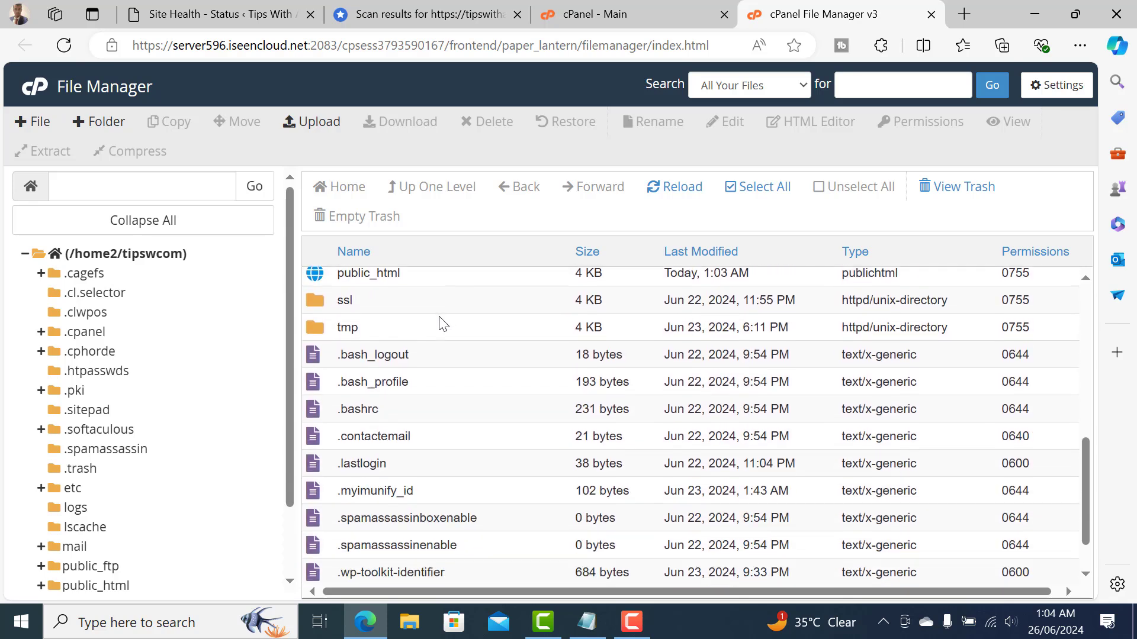
pyautogui.scroll(2, 351, 335)
pyautogui.click(340, 368)
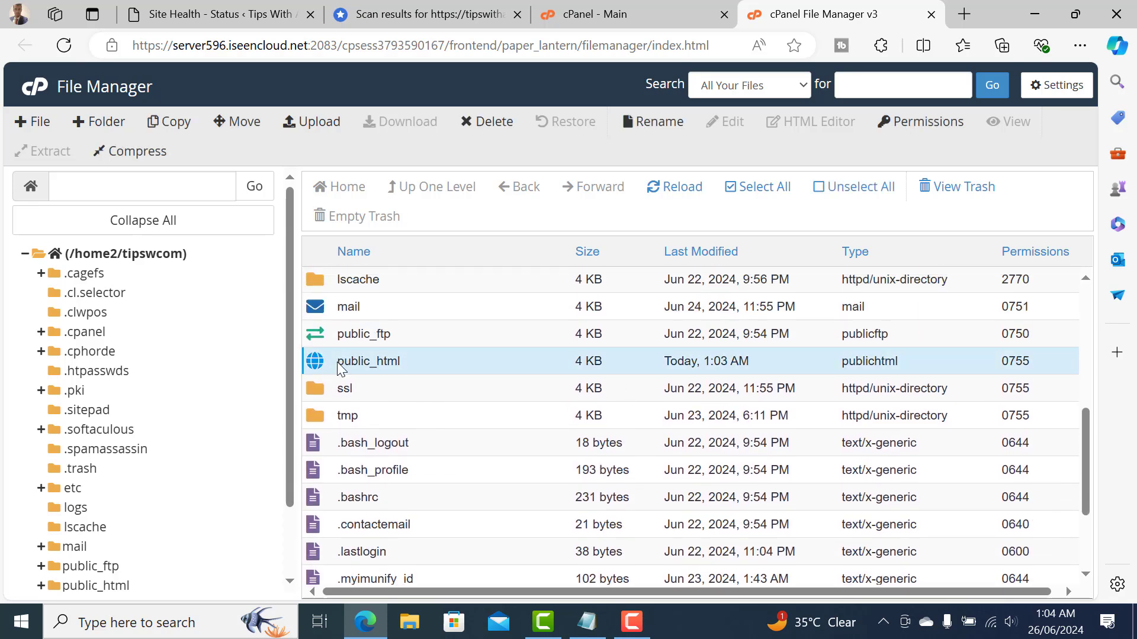
pyautogui.click(367, 368)
pyautogui.doubleClick(317, 369)
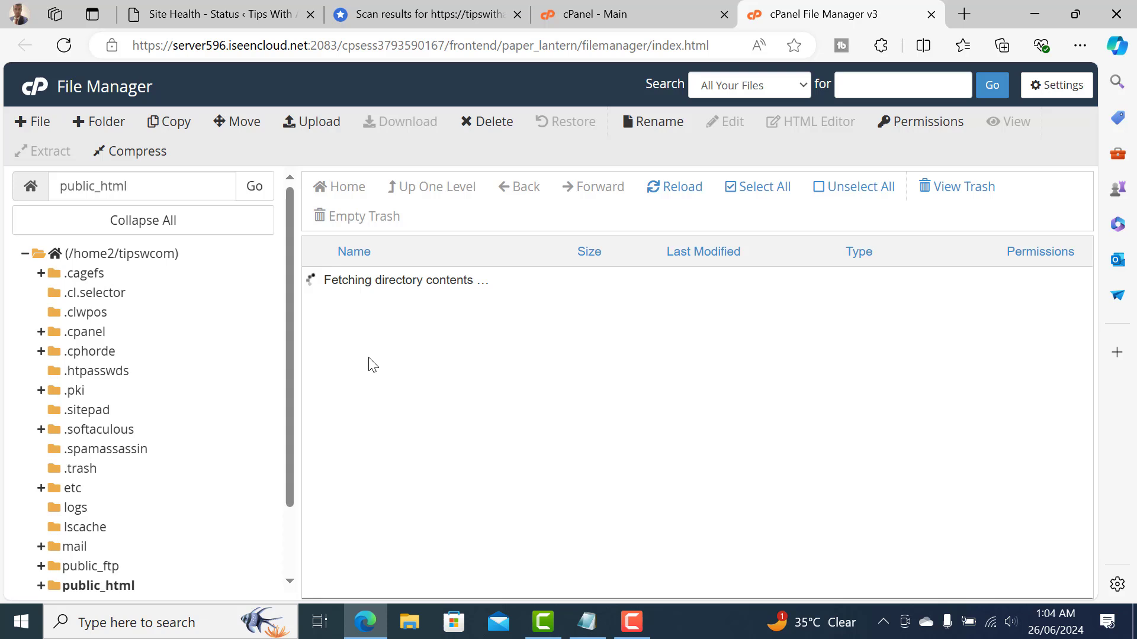
pyautogui.scroll(-3, 465, 453)
pyautogui.scroll(3, 456, 425)
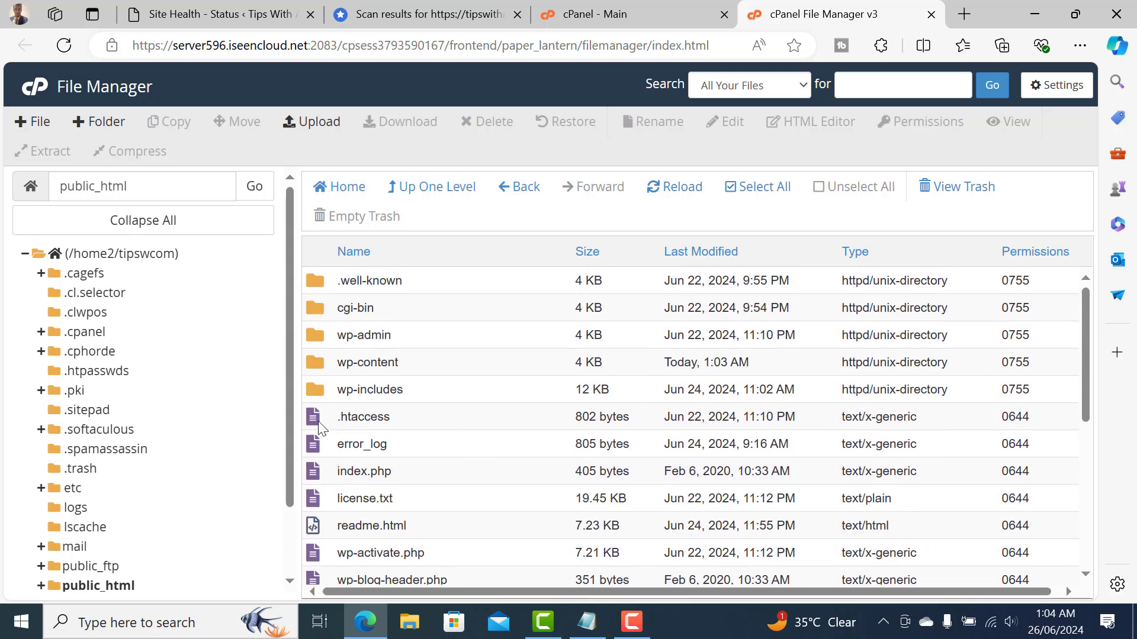
# Step: Download a backup copy of .htaccess to the computer
pyautogui.click(375, 417)
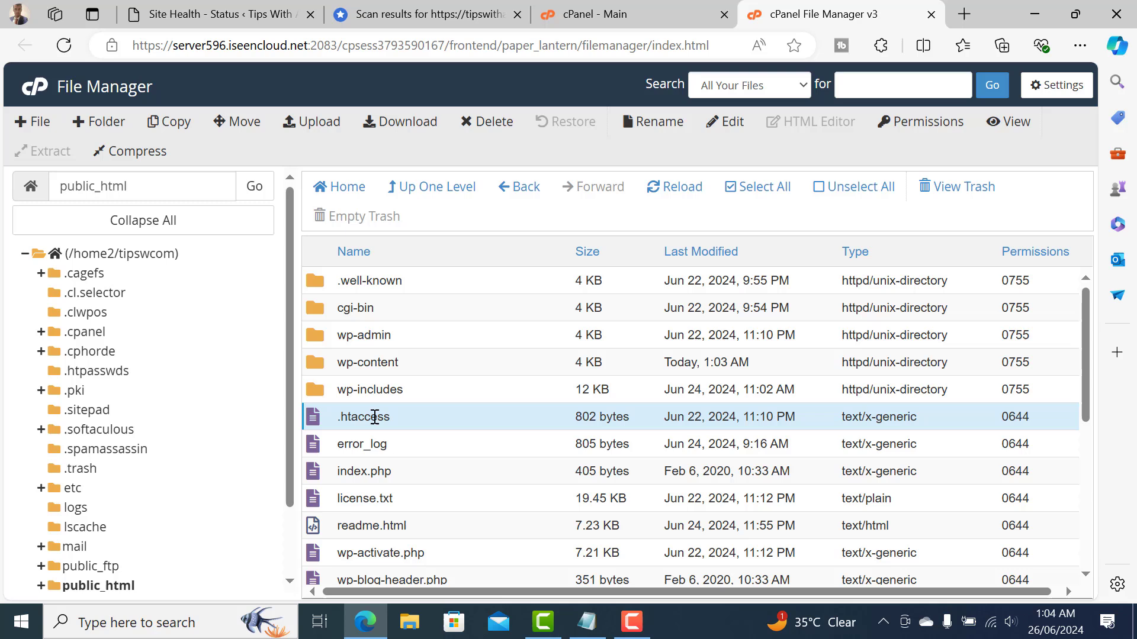
pyautogui.rightClick(375, 417)
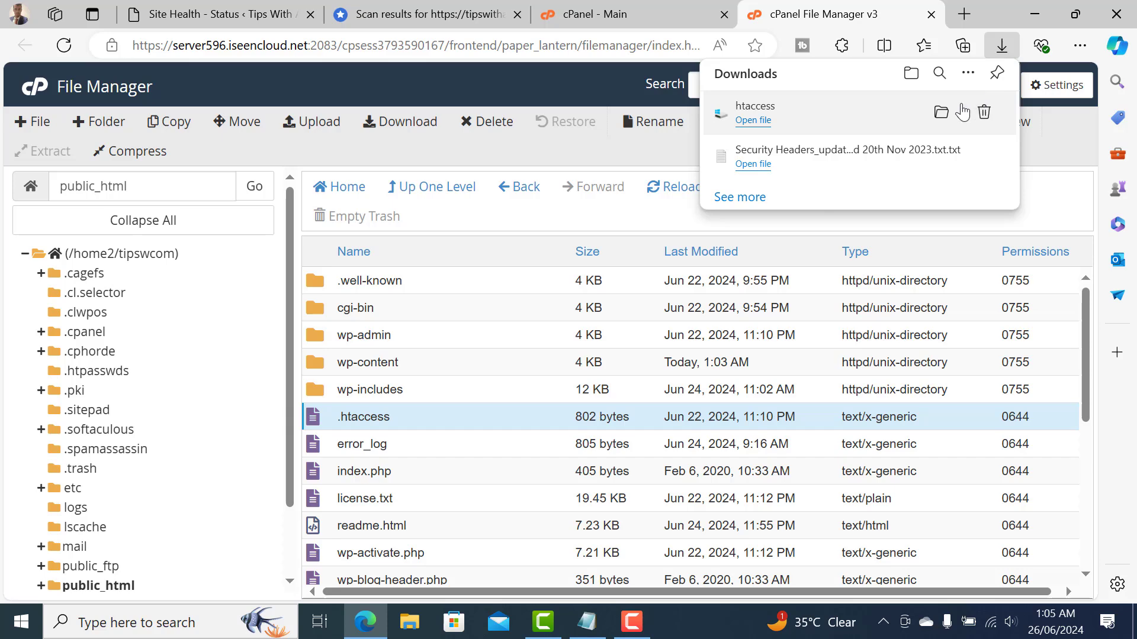
pyautogui.moveTo(962, 111); pyautogui.dragTo(549, 210)
# Step: Open .htaccess in the code editor and copy the nine Header lines from the Notepad notes
pyautogui.rightClick(336, 427)
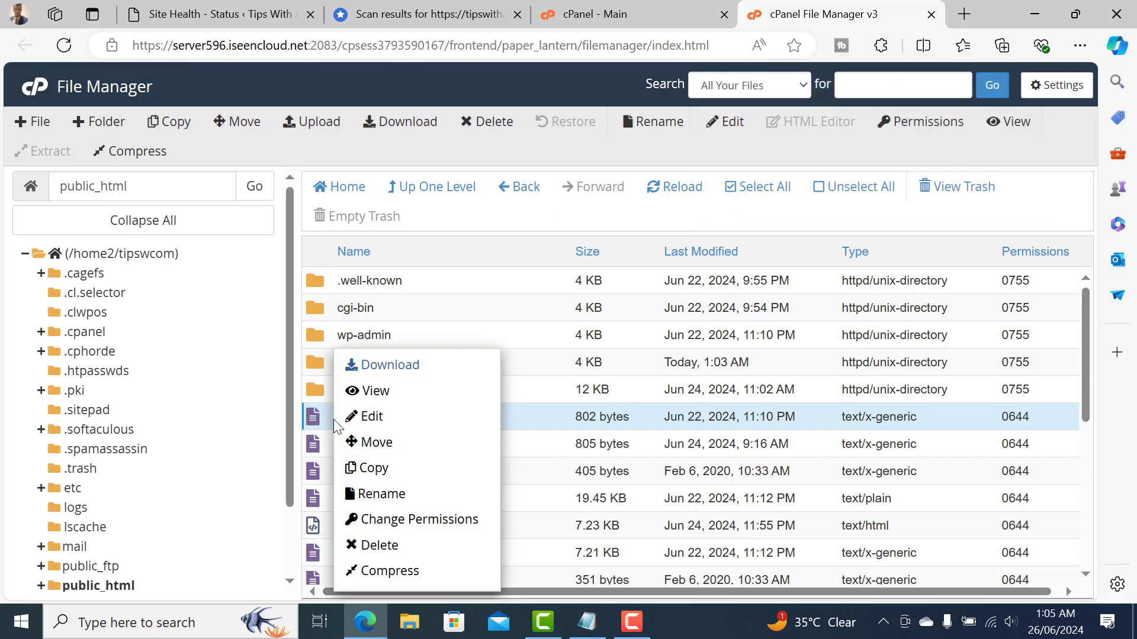
pyautogui.click(363, 418)
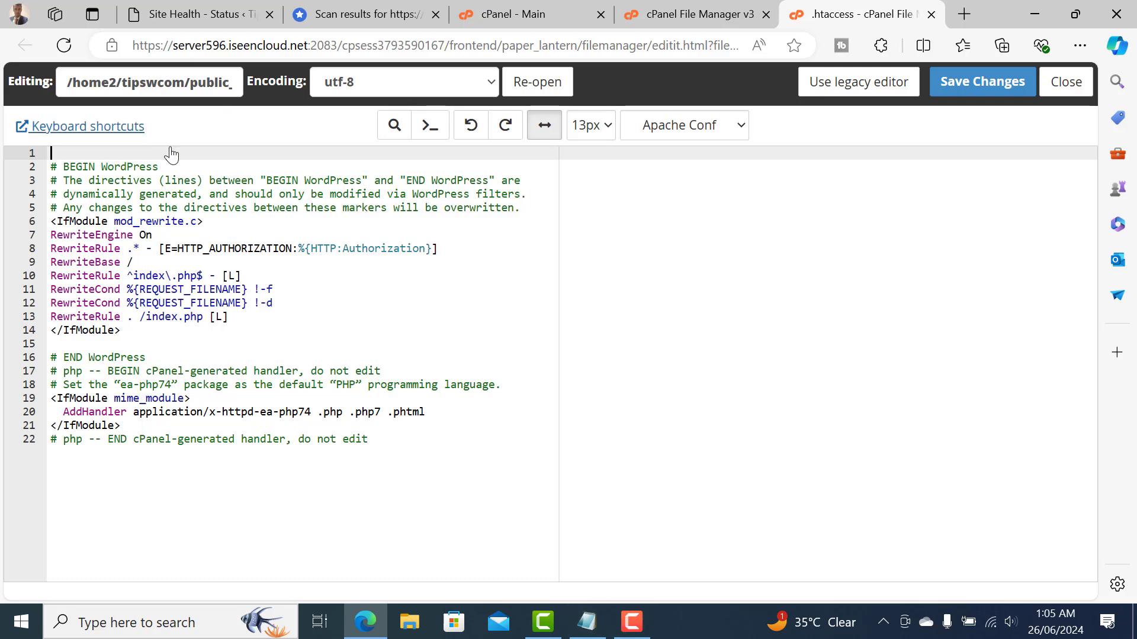
pyautogui.click(587, 622)
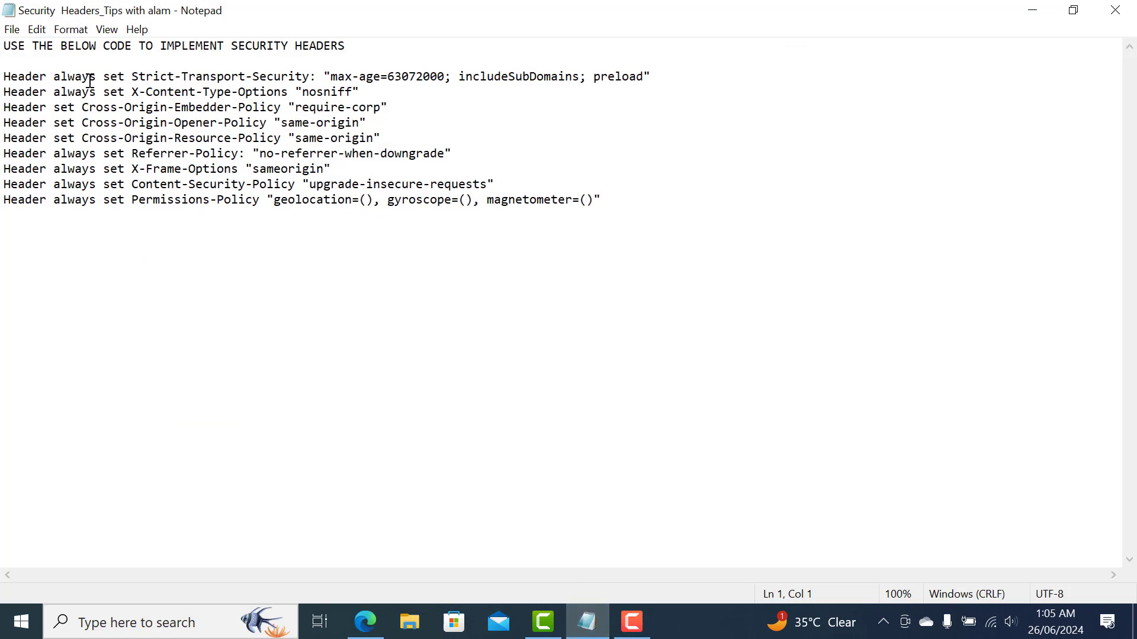
pyautogui.moveTo(11, 74); pyautogui.dragTo(675, 199)
pyautogui.hotkey('ctrl', 'c')
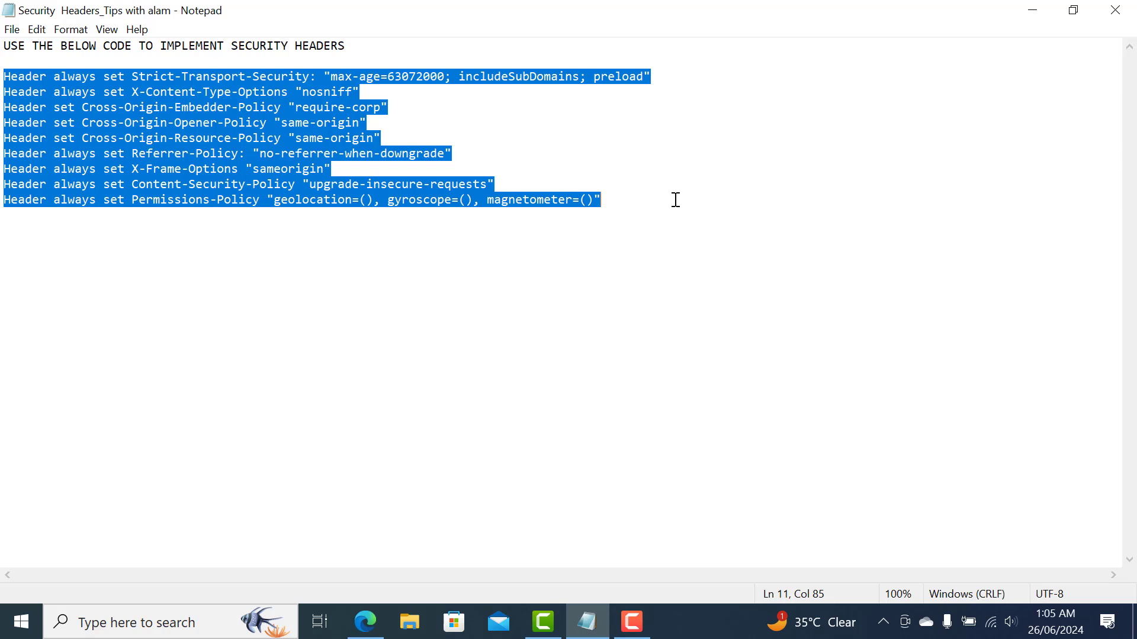
pyautogui.hotkey('alt', 'Tab')
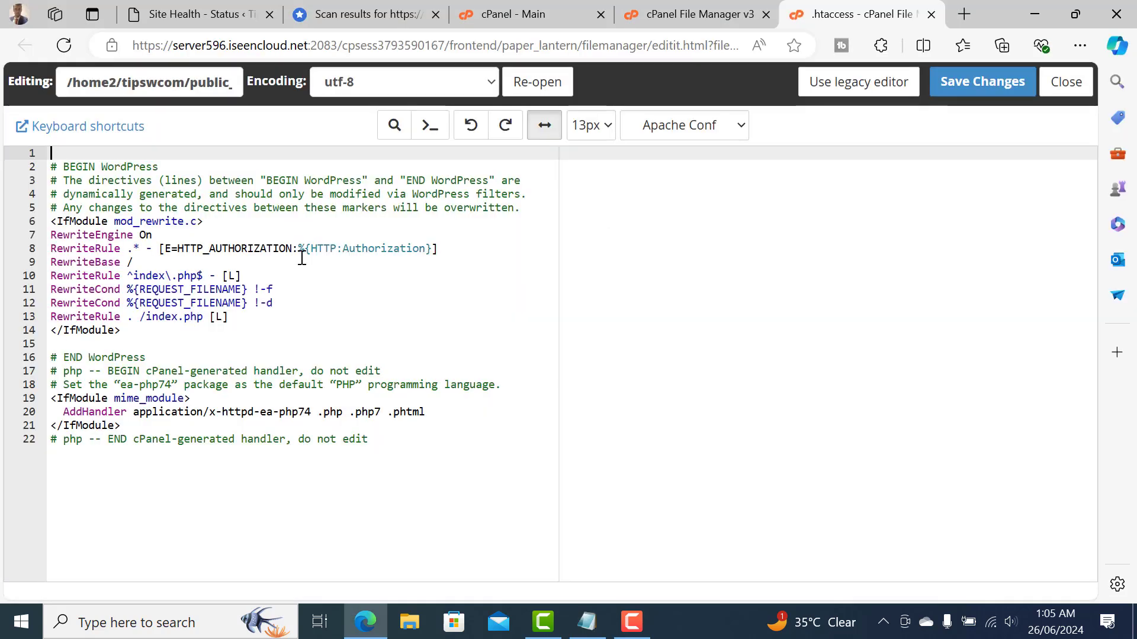
# Step: Paste the nine Header lines into .htaccess after line 14, save, and close the editor
pyautogui.click(166, 334)
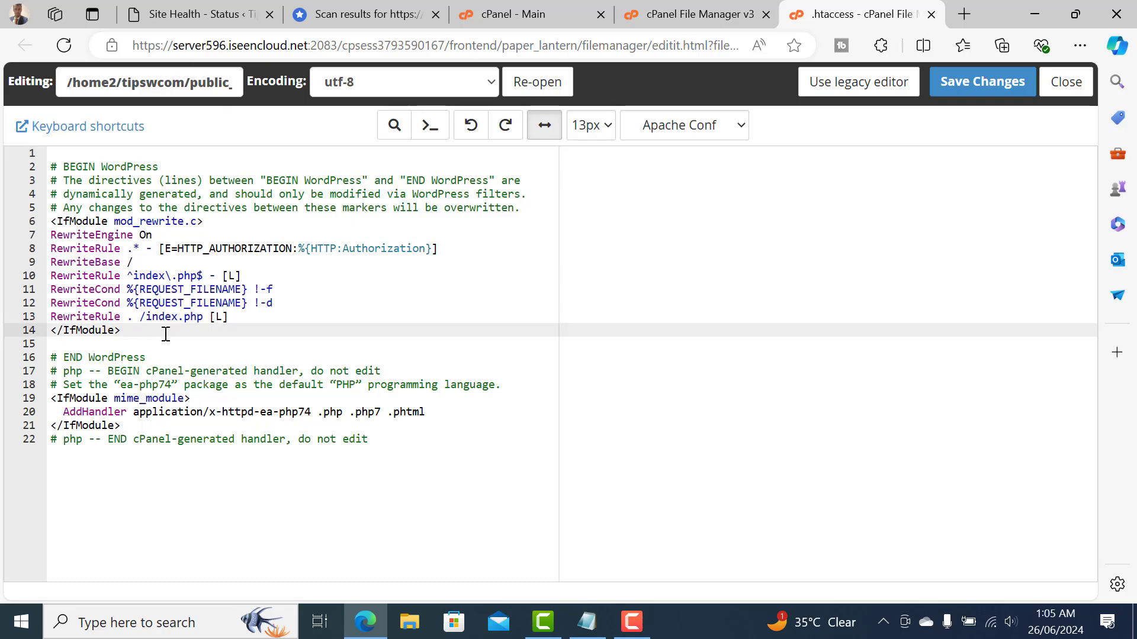
pyautogui.press('Return')
pyautogui.press('Return')
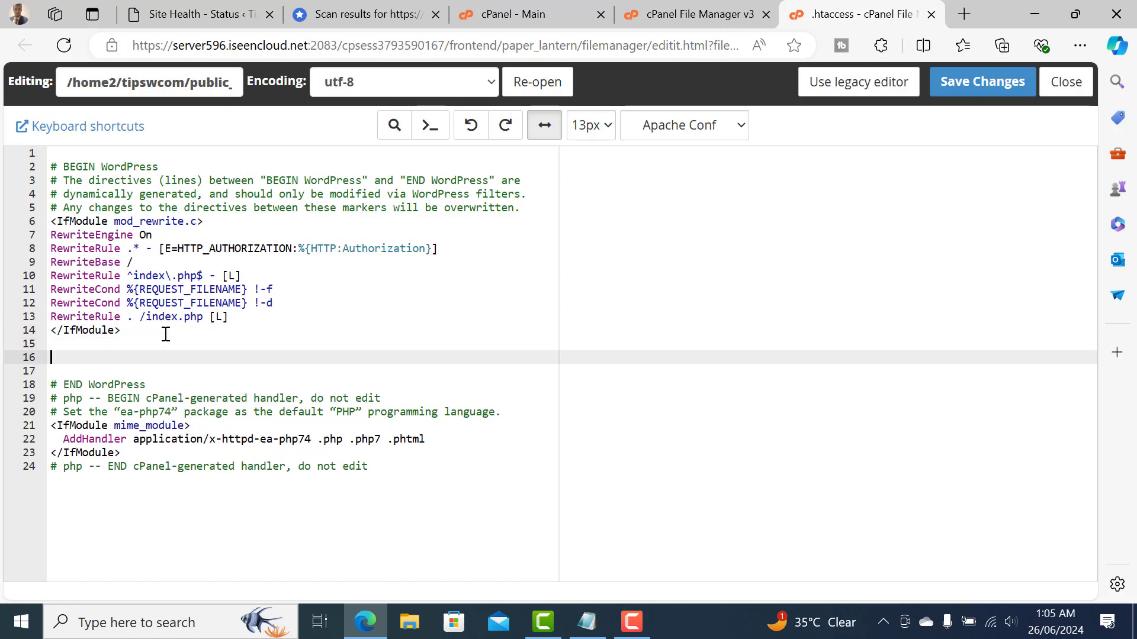
pyautogui.hotkey('ctrl', 'v')
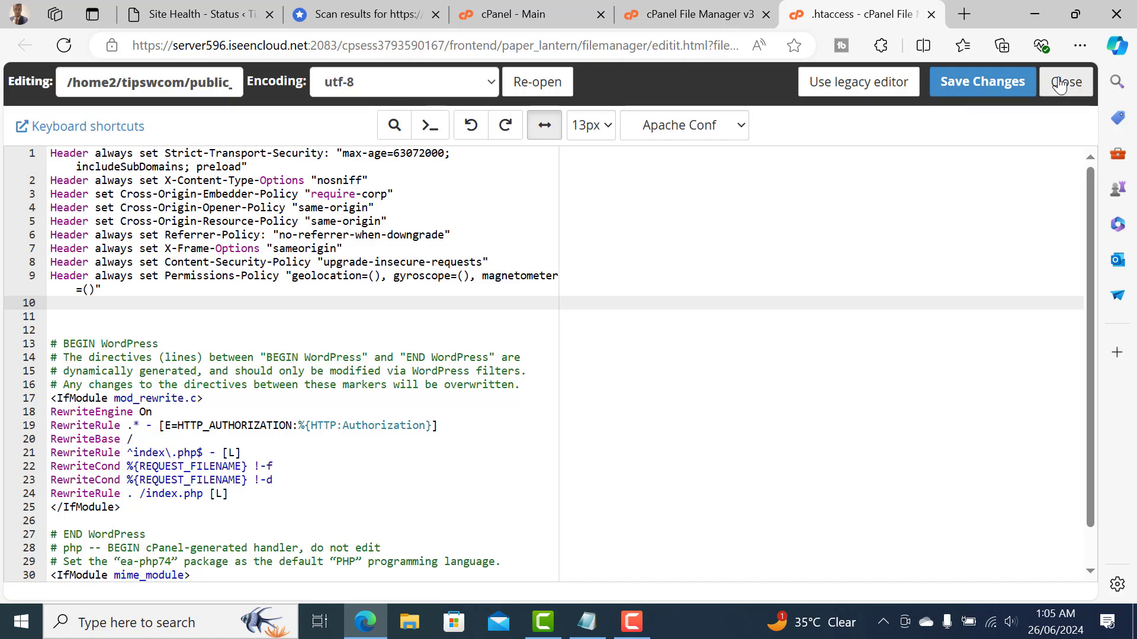
pyautogui.click(1021, 87)
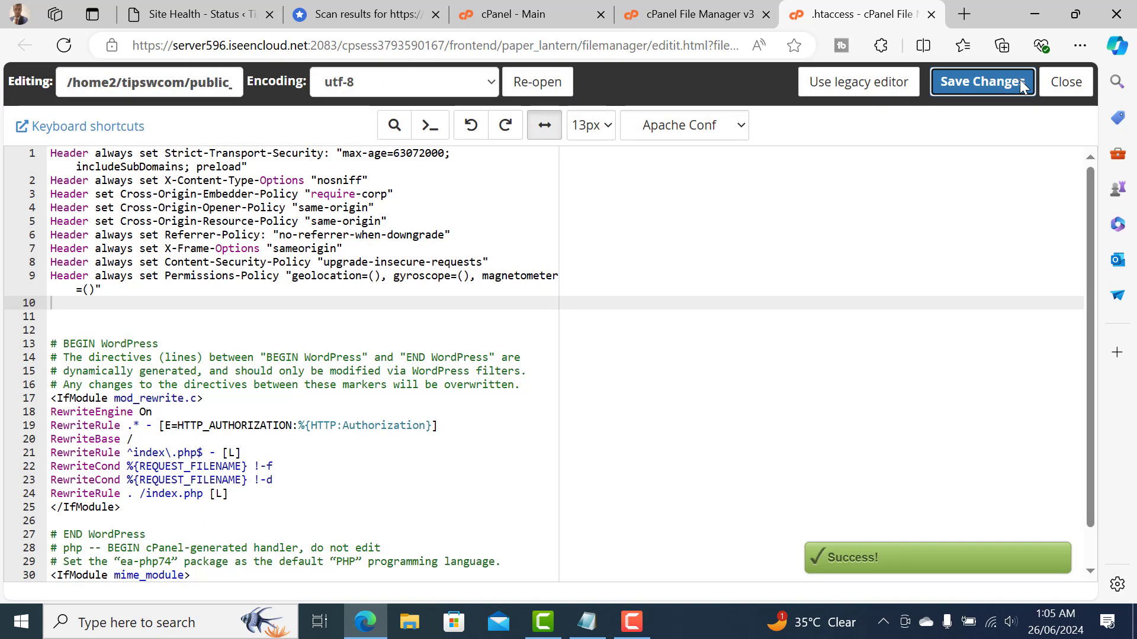
pyautogui.click(1055, 87)
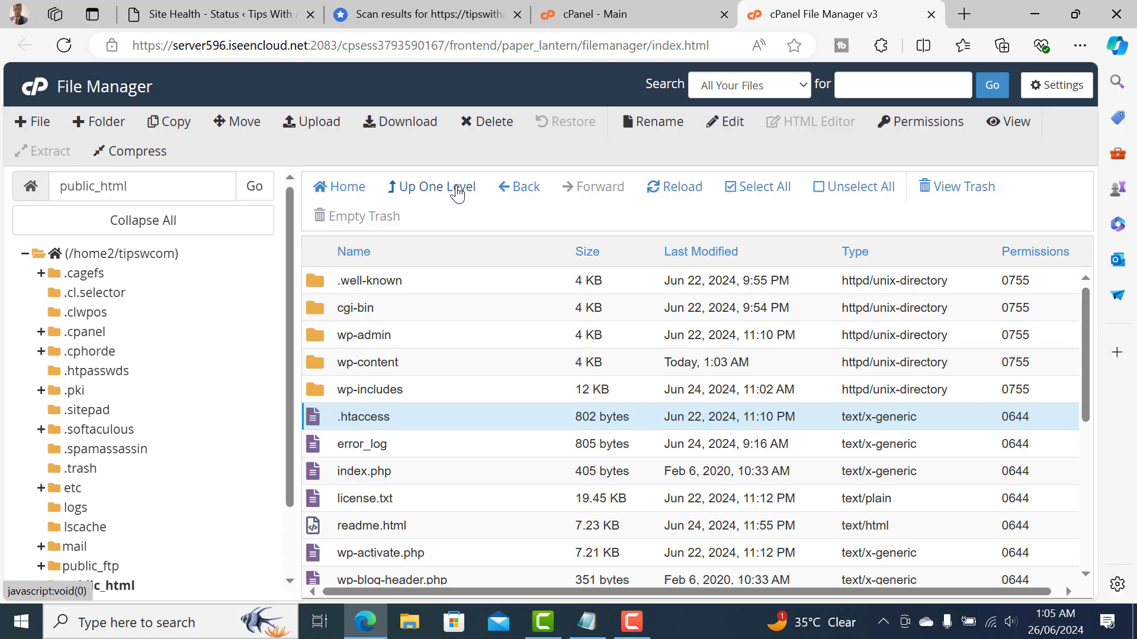
# Step: Refresh the file listing, then rescan tipswithalam.com on securityheaders.com, now graded A+
pyautogui.click(64, 45)
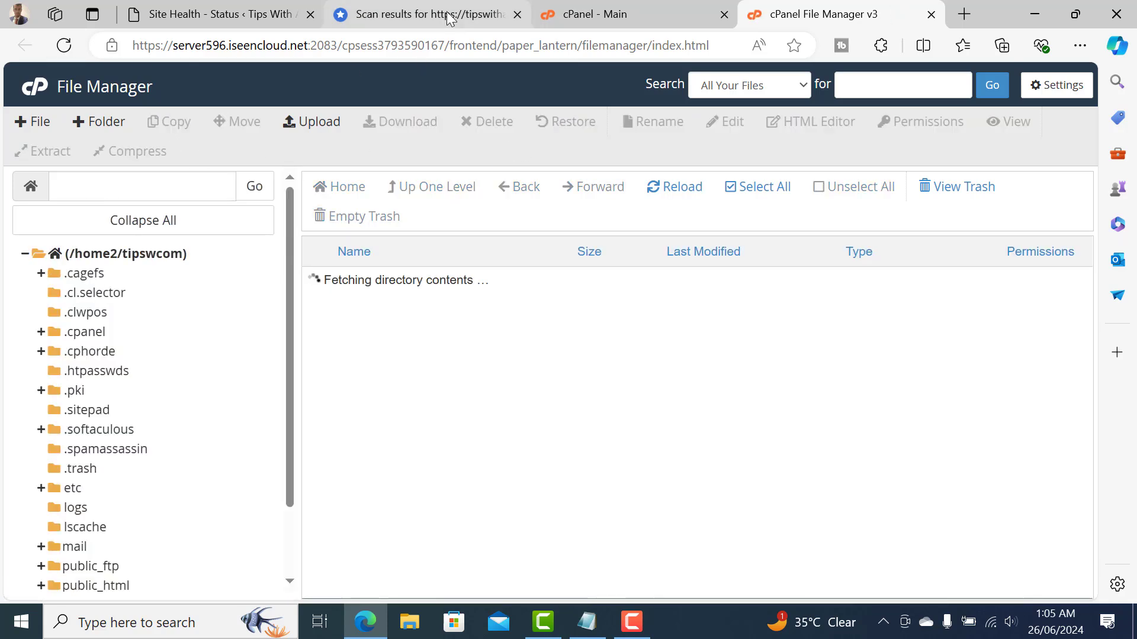
pyautogui.click(451, 16)
pyautogui.scroll(3, 762, 183)
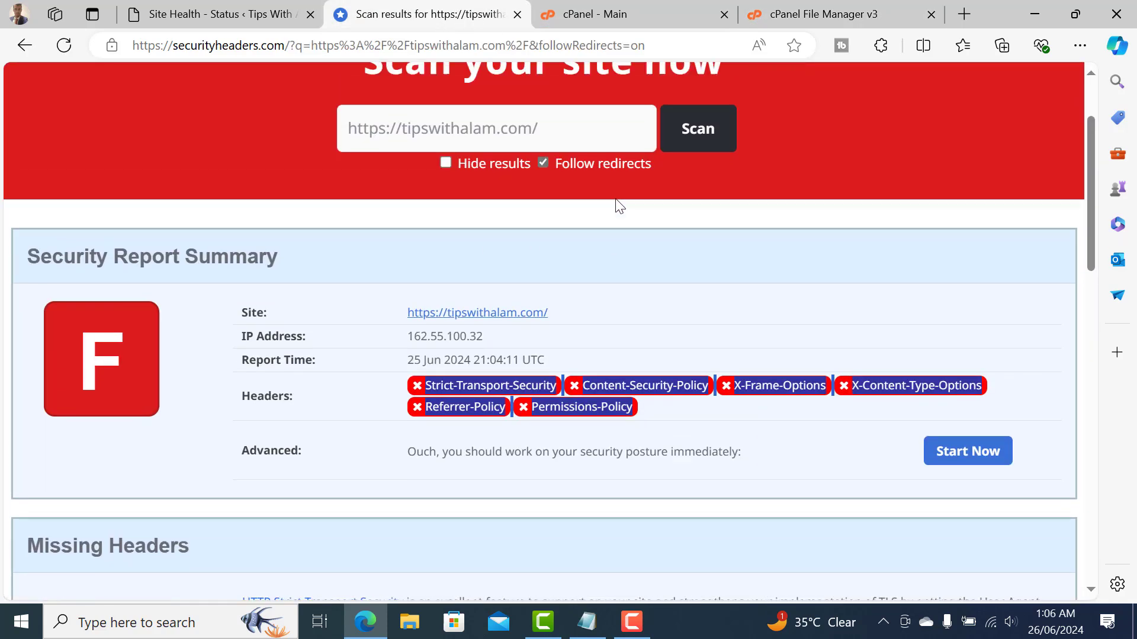
pyautogui.click(713, 245)
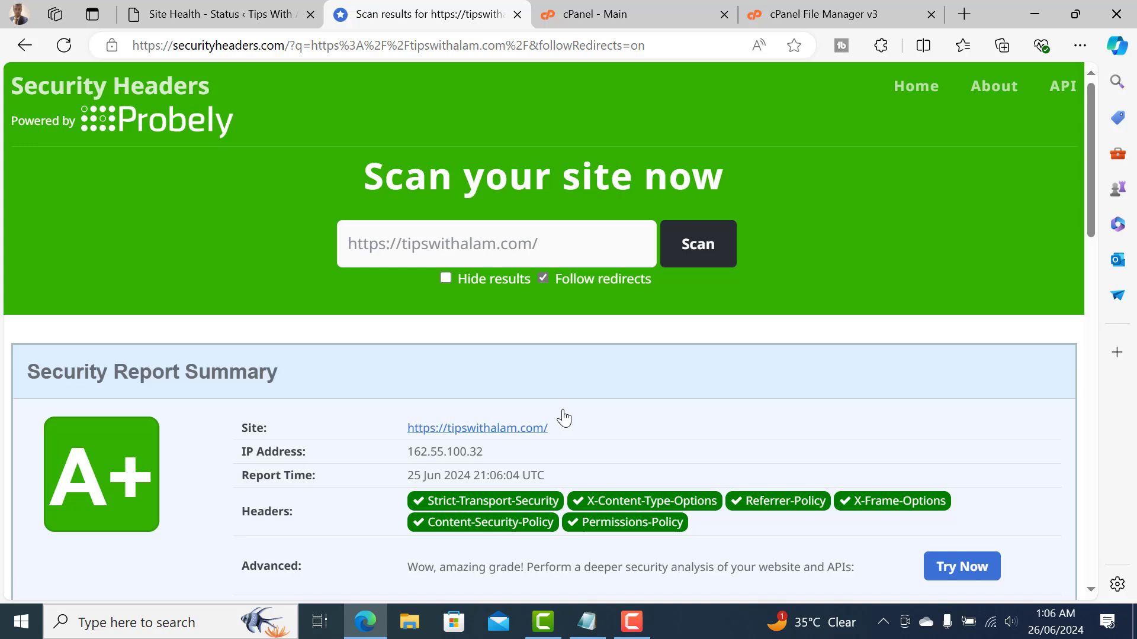
pyautogui.scroll(-3, 628, 453)
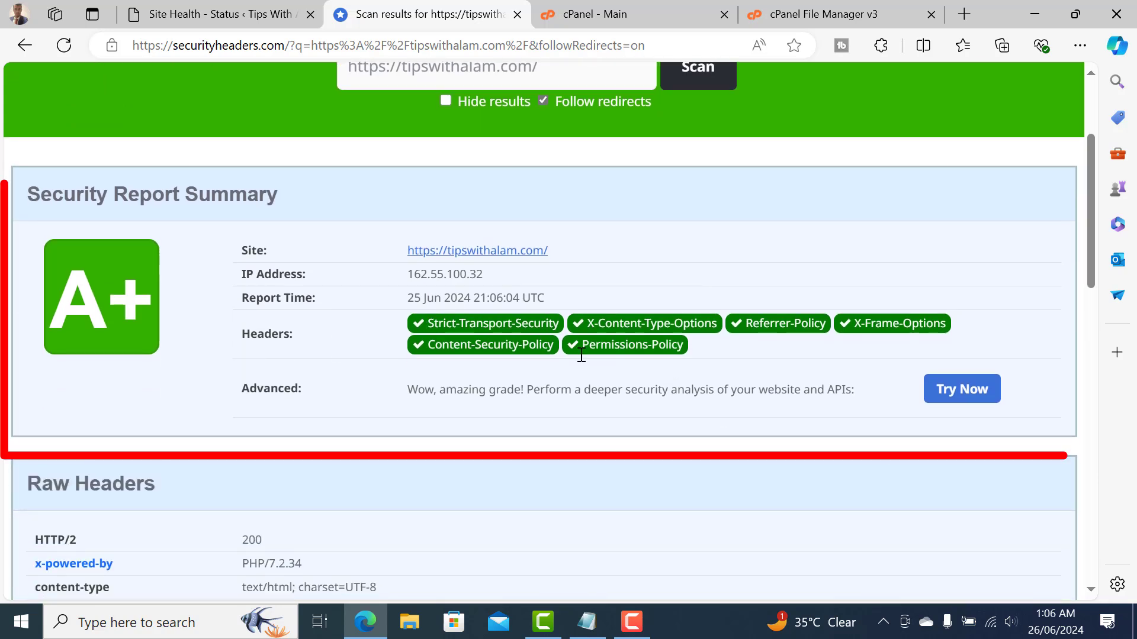
pyautogui.scroll(3, 686, 385)
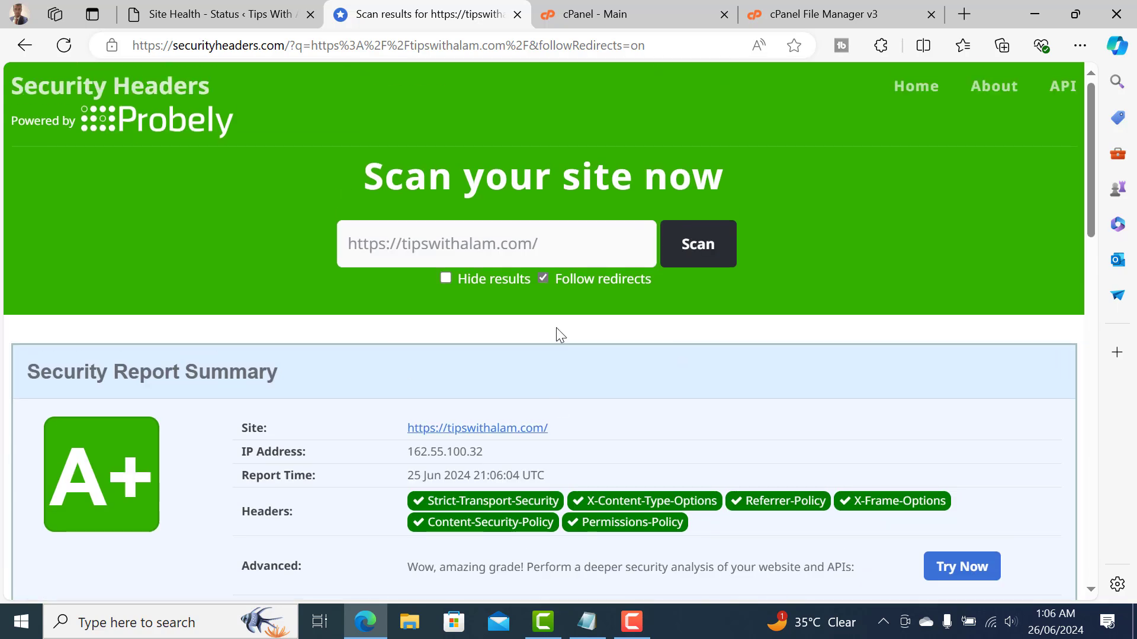
# Step: Reopen public_html in File Manager and confirm .htaccess is now 1.34 KB
pyautogui.click(763, 7)
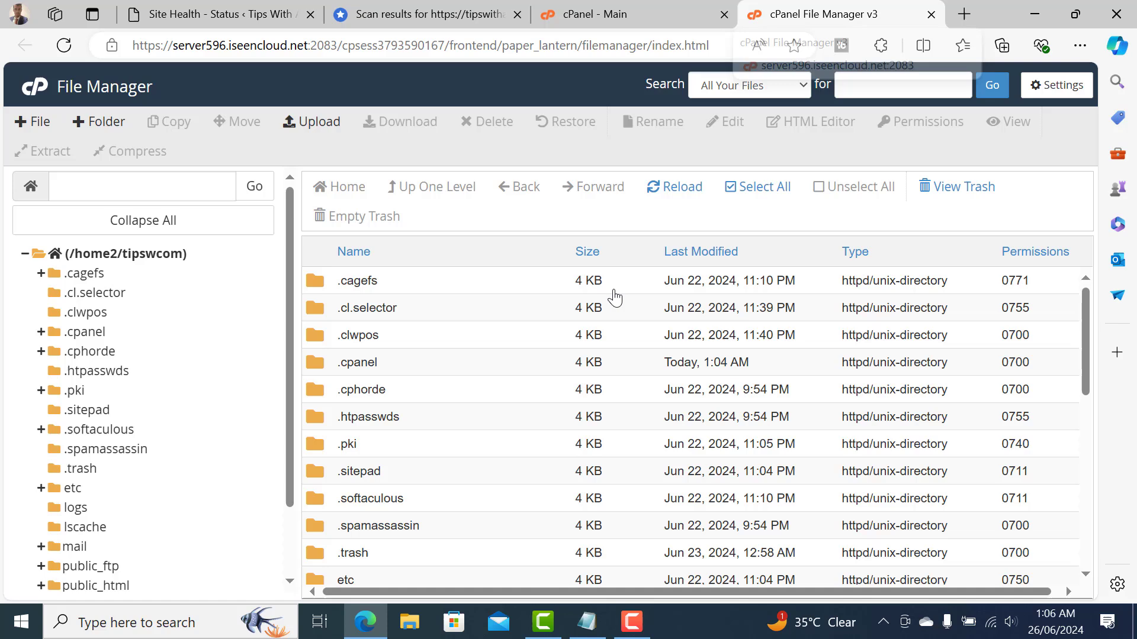
pyautogui.scroll(-5, 531, 362)
pyautogui.scroll(-1, 379, 411)
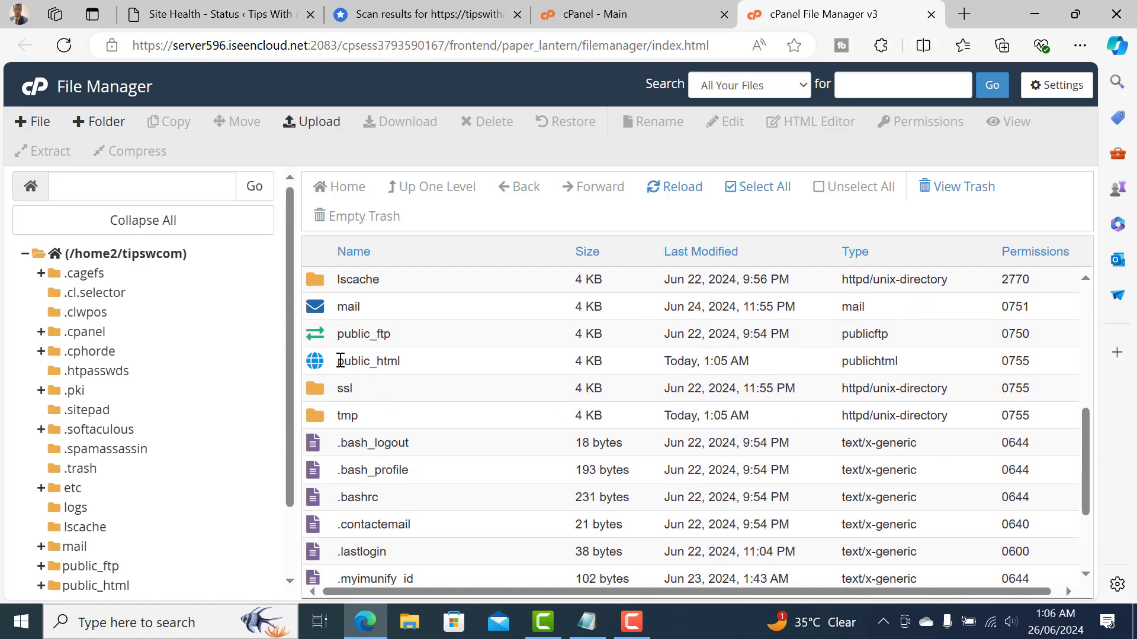
pyautogui.doubleClick(335, 363)
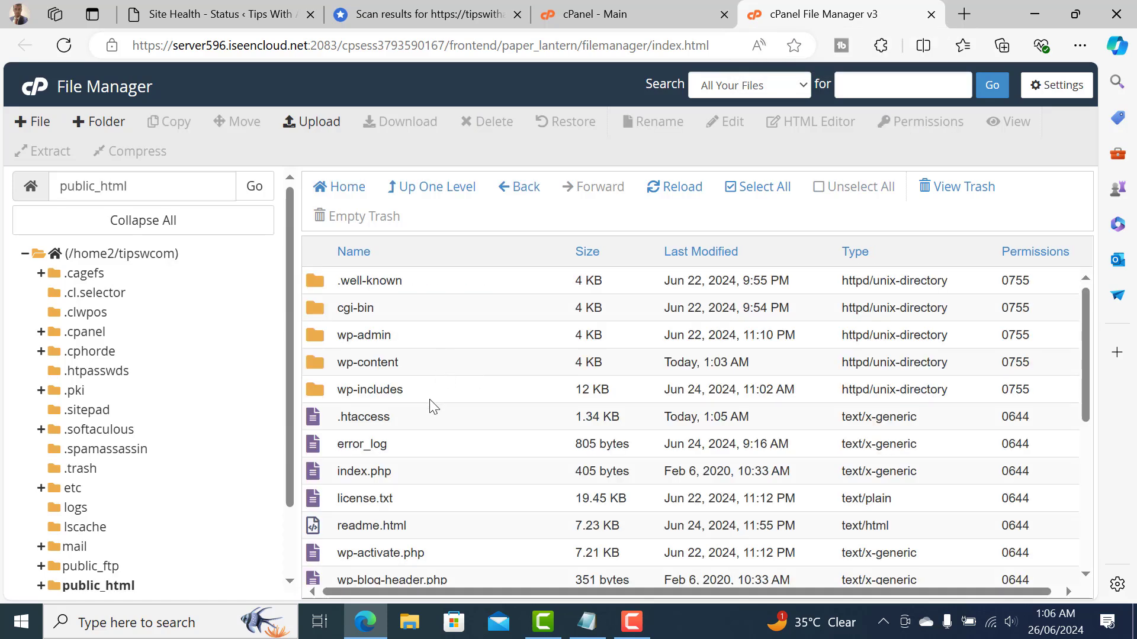
pyautogui.scroll(-1, 428, 401)
pyautogui.rightClick(375, 326)
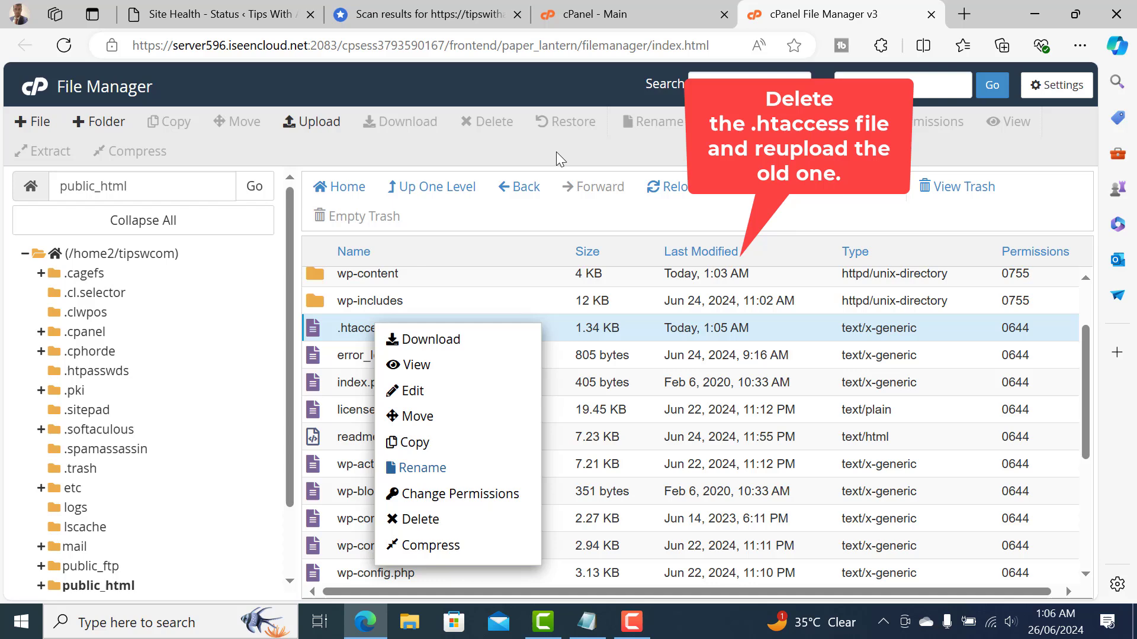
pyautogui.press('Escape')
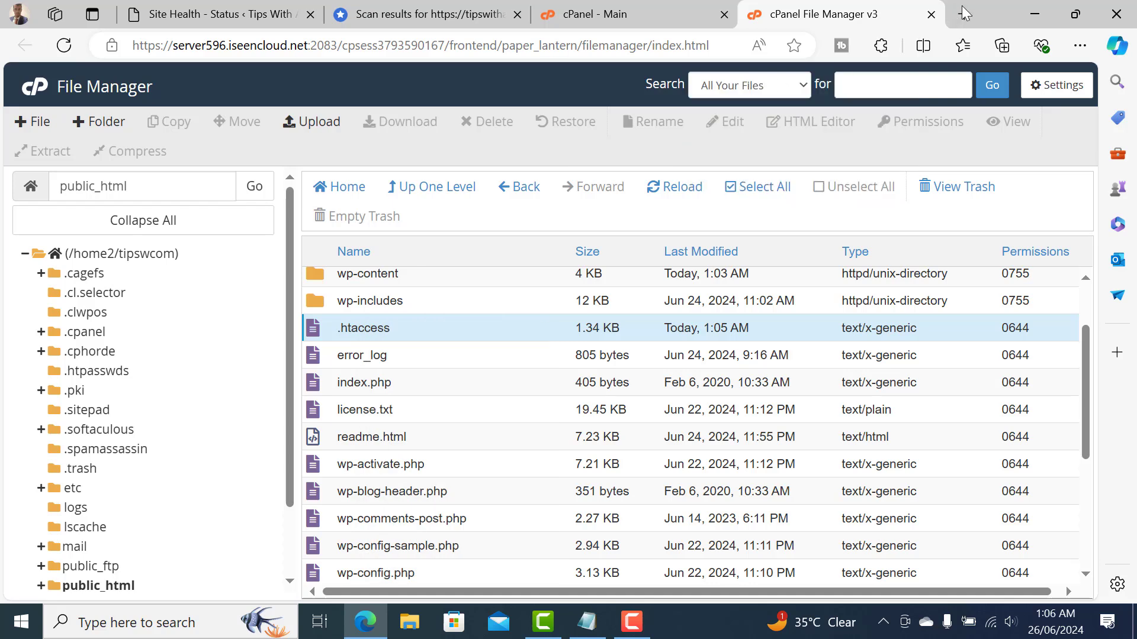
# Step: Close the File Manager and cPanel Main tabs, leaving the A+ report for tipswithalam.com
pyautogui.click(931, 15)
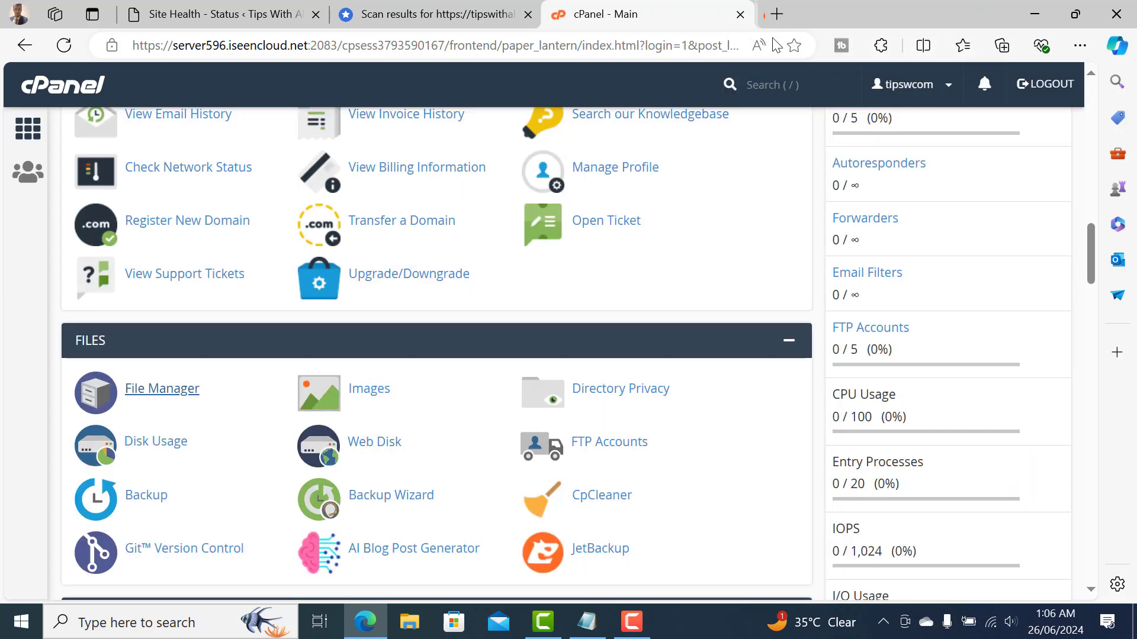
pyautogui.click(740, 14)
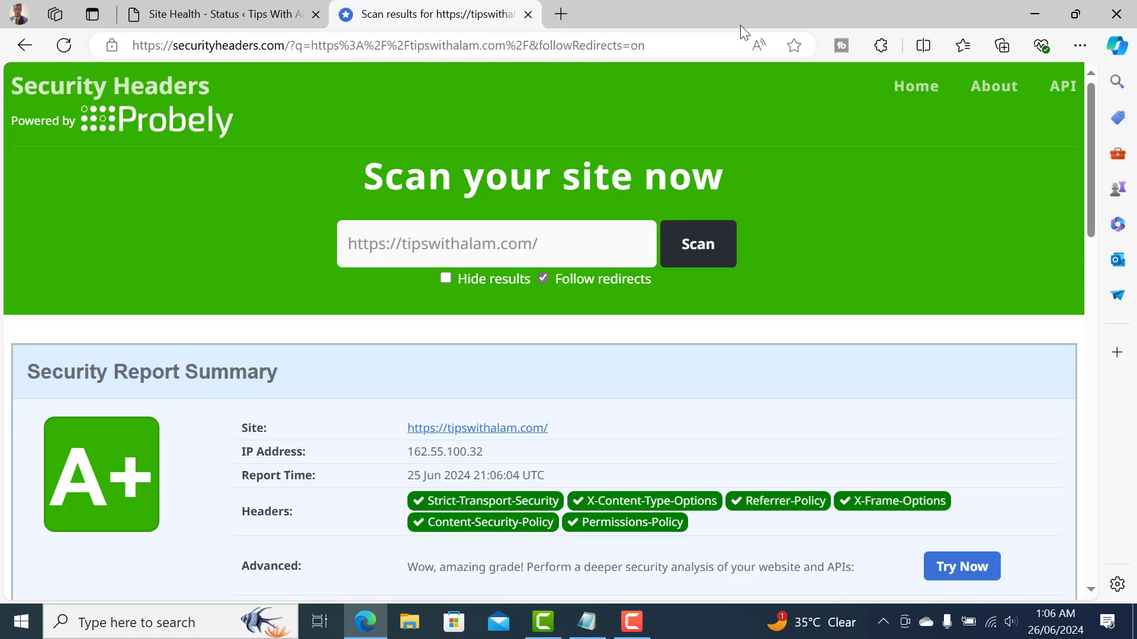